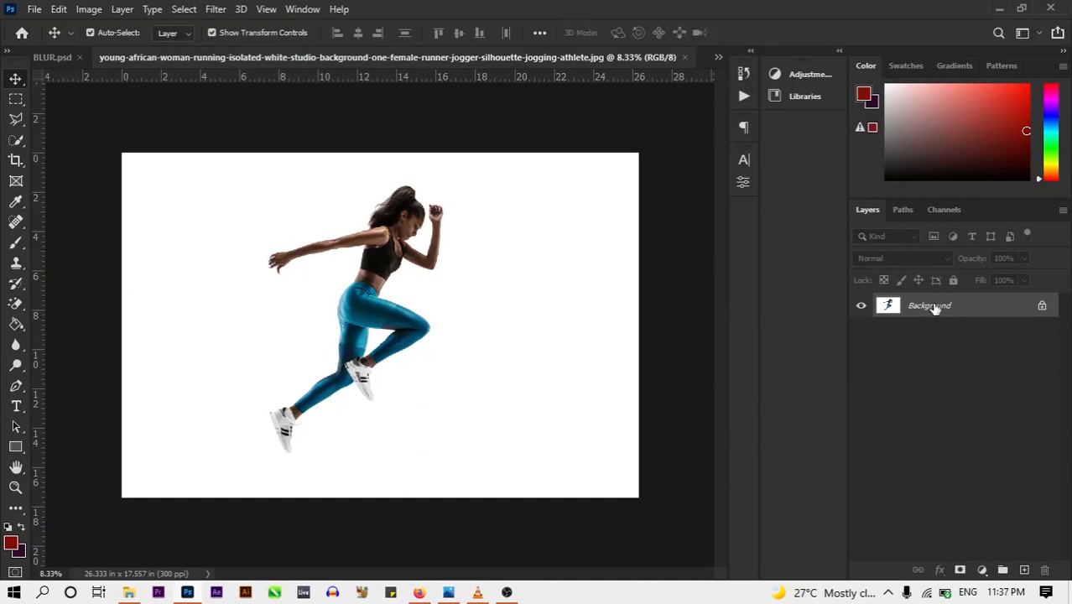
# Unlock the background layer, mask it to the runner using Select Subject, and convert the masked layer to a smart object
pyautogui.click(1042, 307)
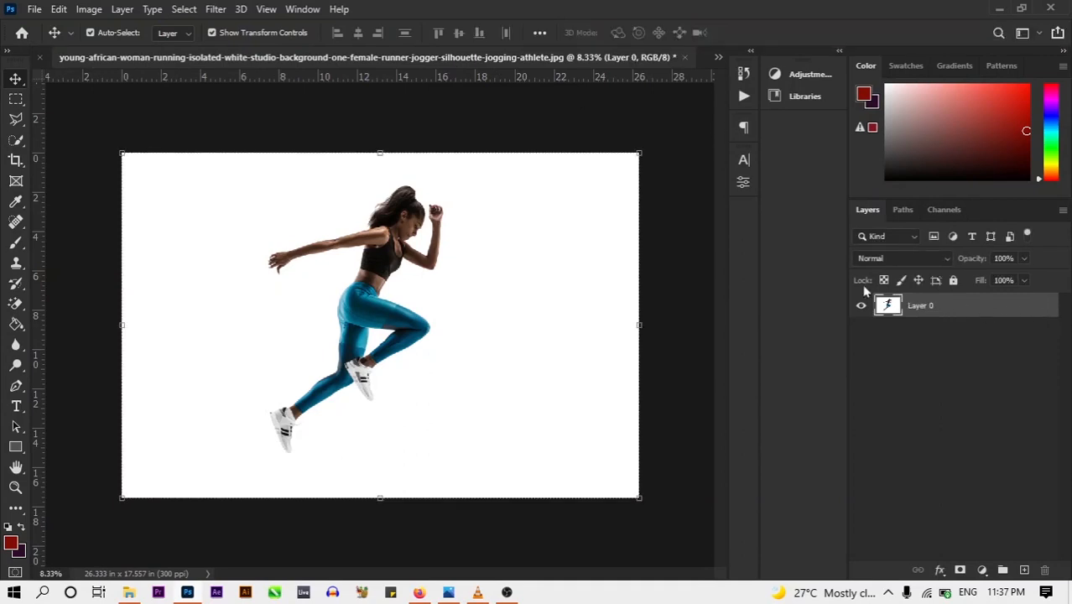
pyautogui.click(185, 10)
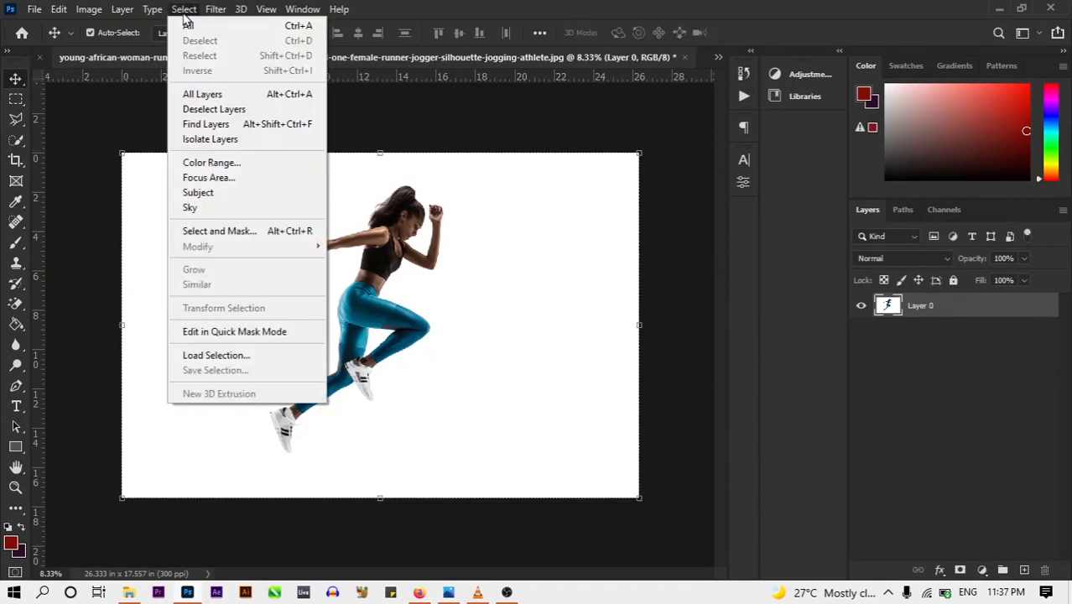
pyautogui.click(198, 194)
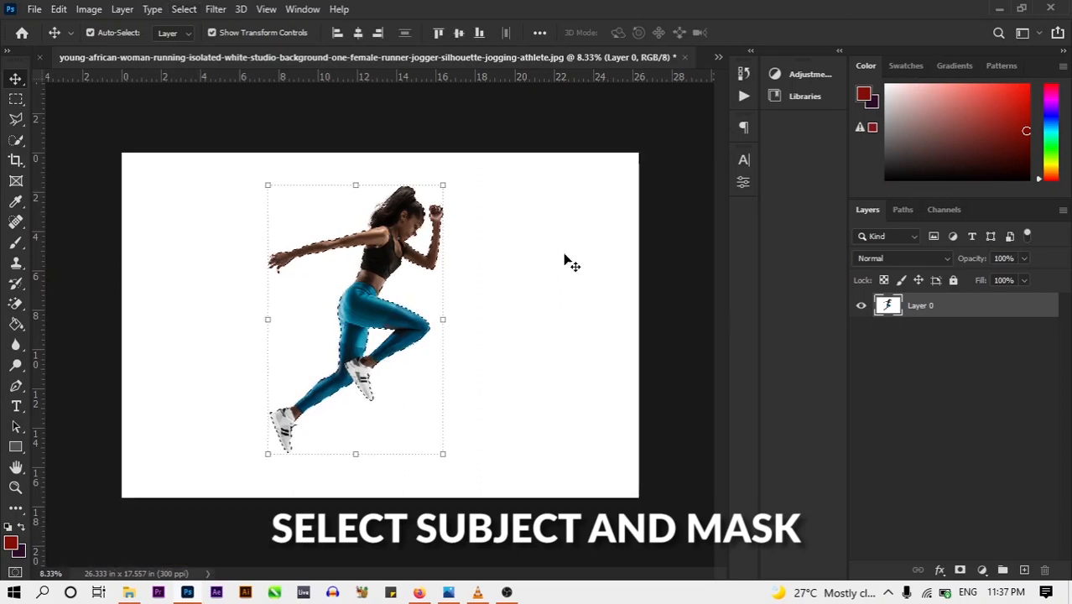
pyautogui.click(959, 570)
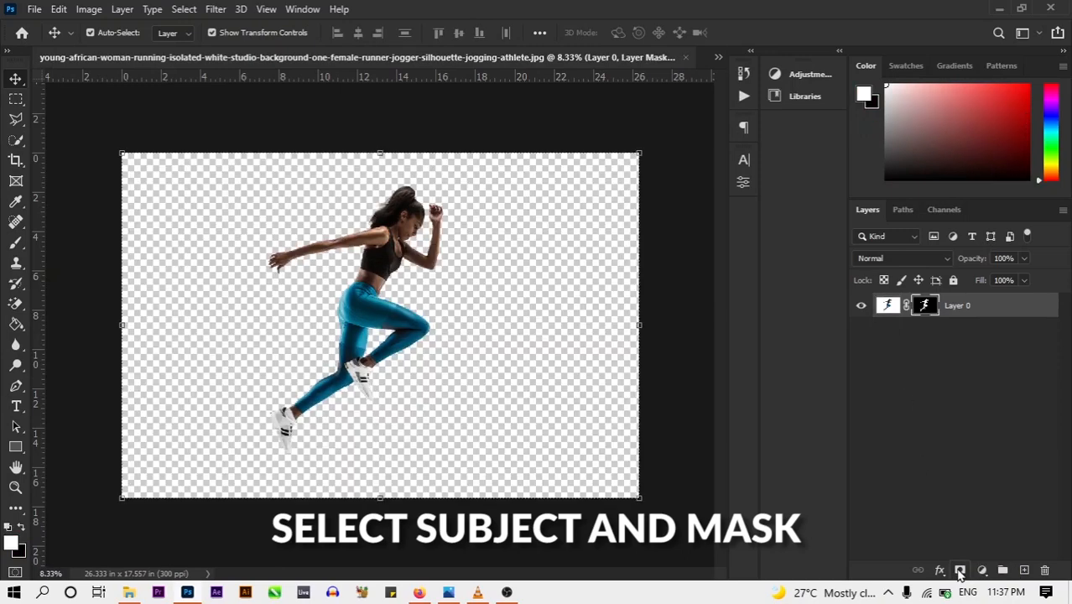
pyautogui.rightClick(1014, 319)
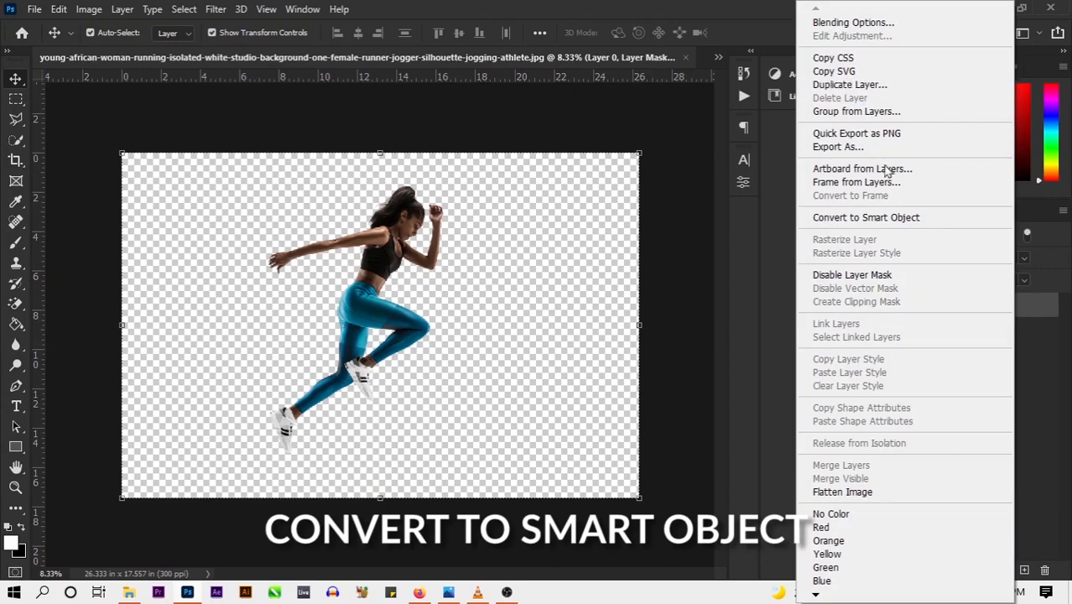
pyautogui.click(890, 219)
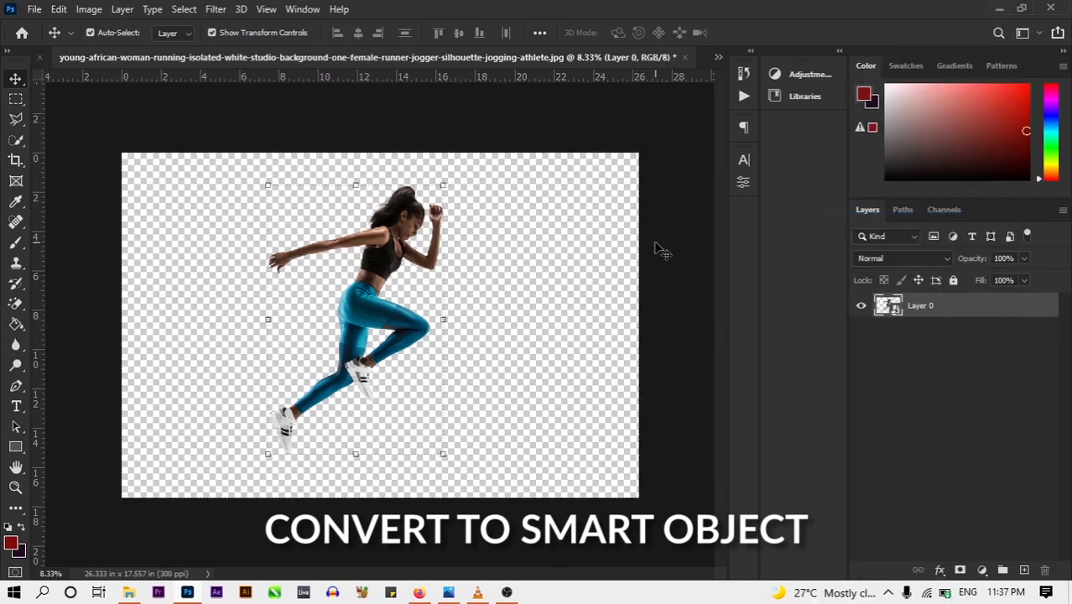
# Create a new 1920 x 1080 px document at 300 pixels/inch in RGB Color with a white background and artboards turned off
pyautogui.click(34, 9)
pyautogui.click(45, 31)
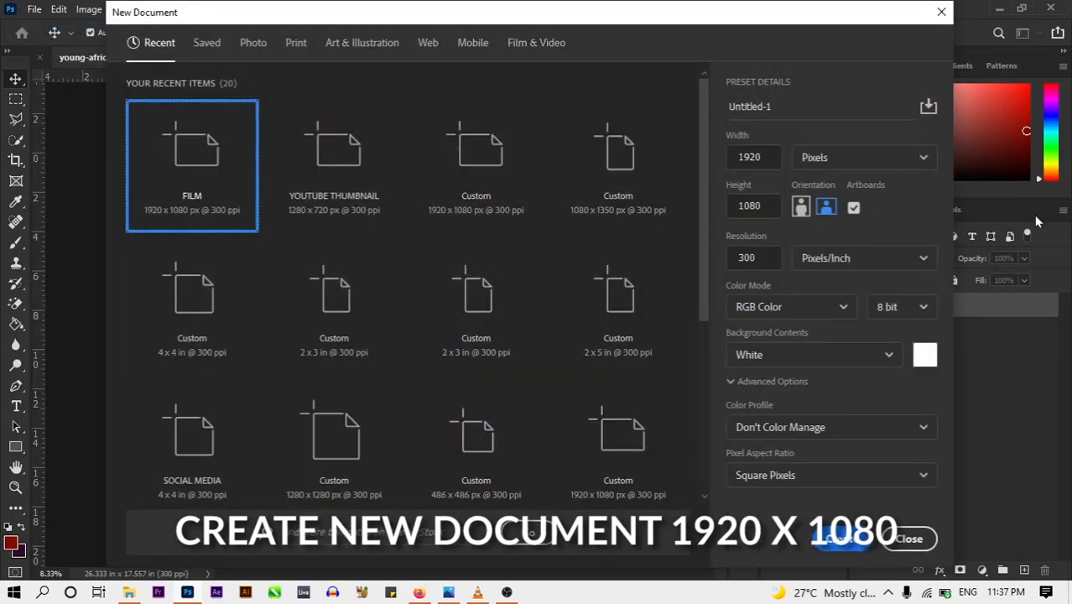
pyautogui.click(853, 209)
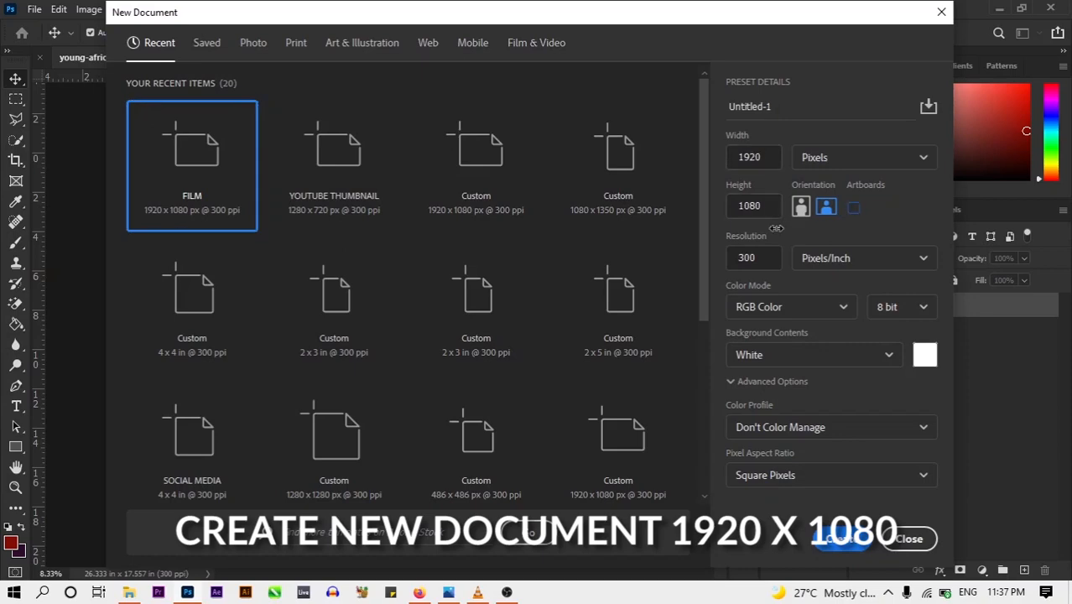
pyautogui.click(825, 530)
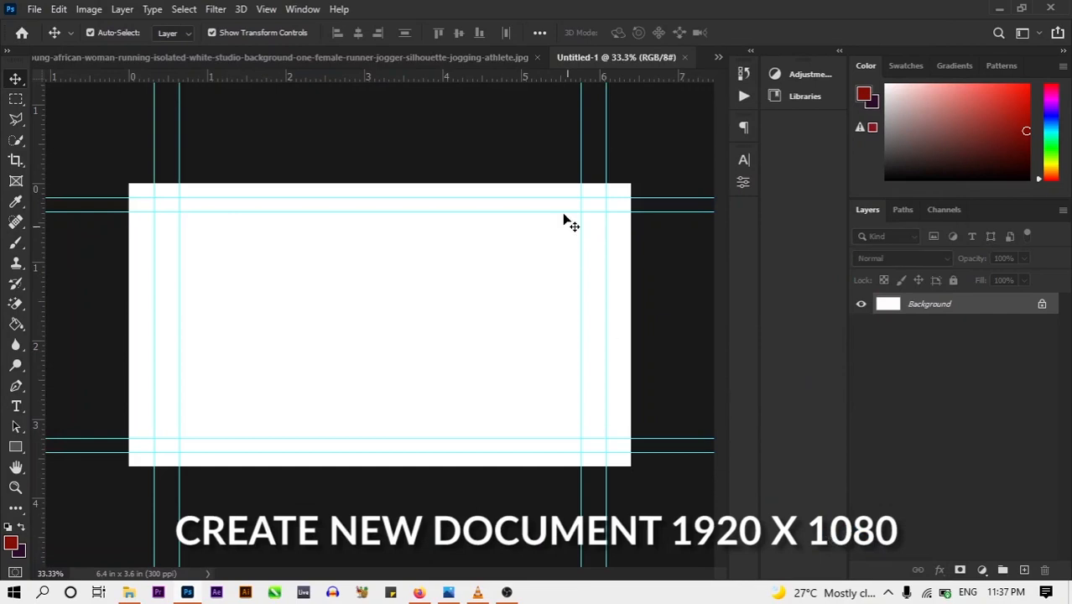
# Clear all guides from the new document and unlock its background layer
pyautogui.click(268, 9)
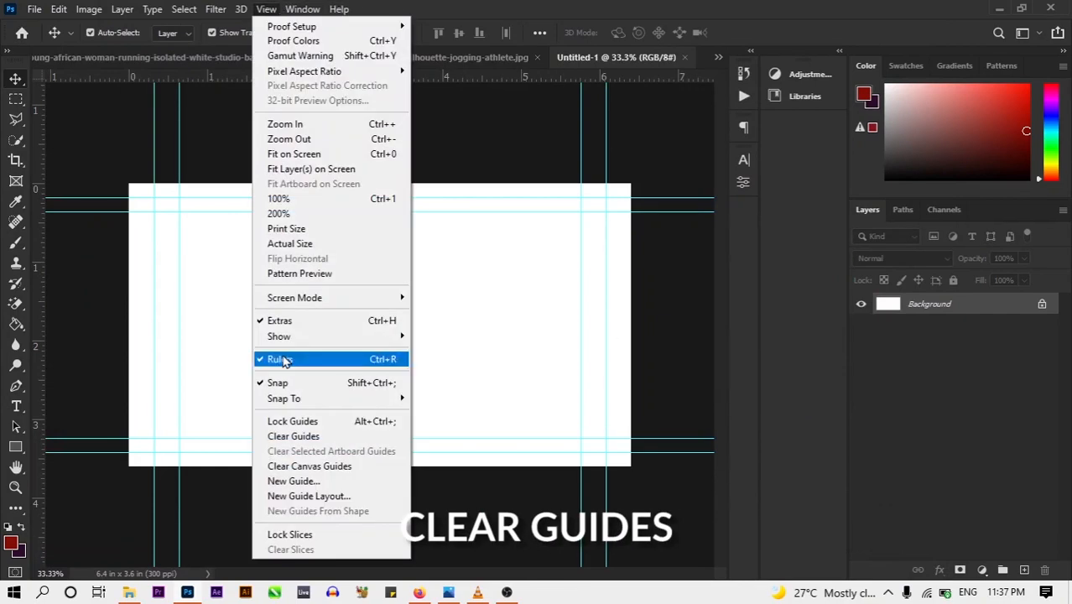
pyautogui.click(287, 436)
pyautogui.click(1044, 307)
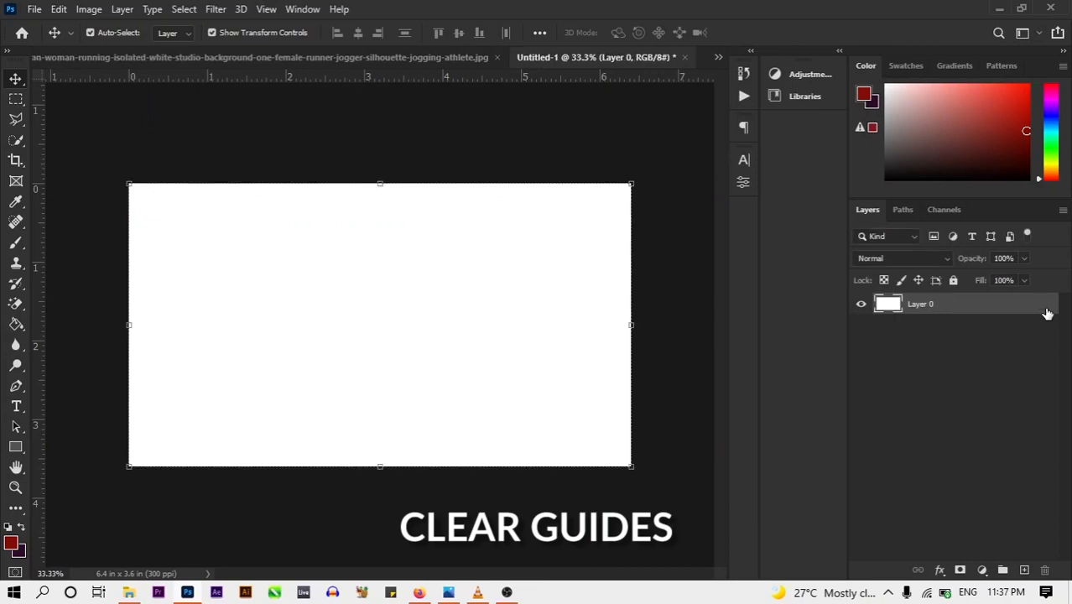
pyautogui.click(981, 570)
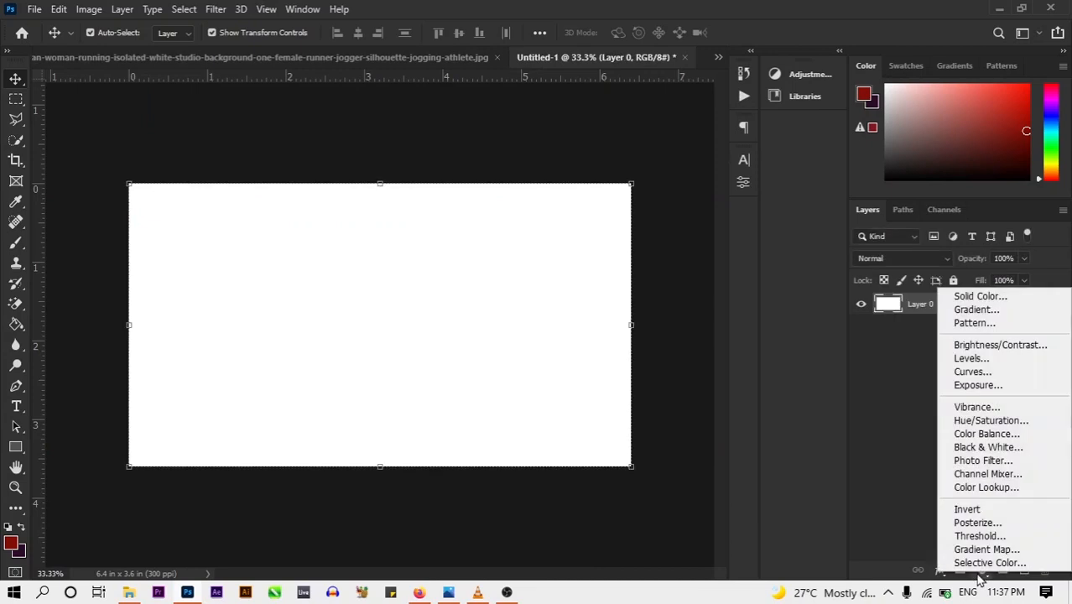
pyautogui.click(975, 296)
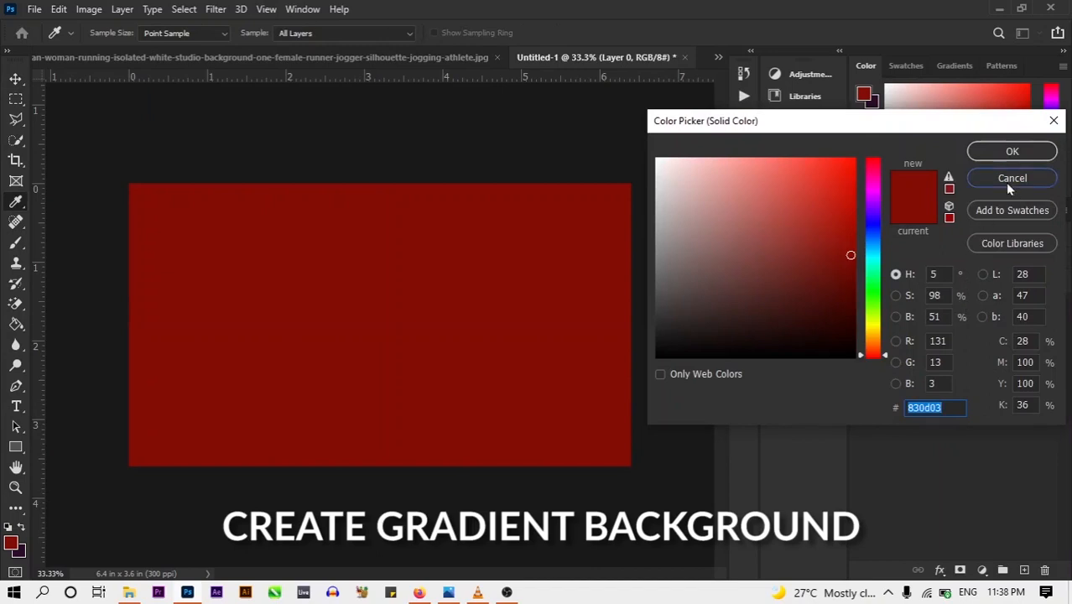
pyautogui.click(1011, 179)
# Add a gradient fill layer above the white layer using the Foreground to Background preset from the Basics group
pyautogui.click(980, 570)
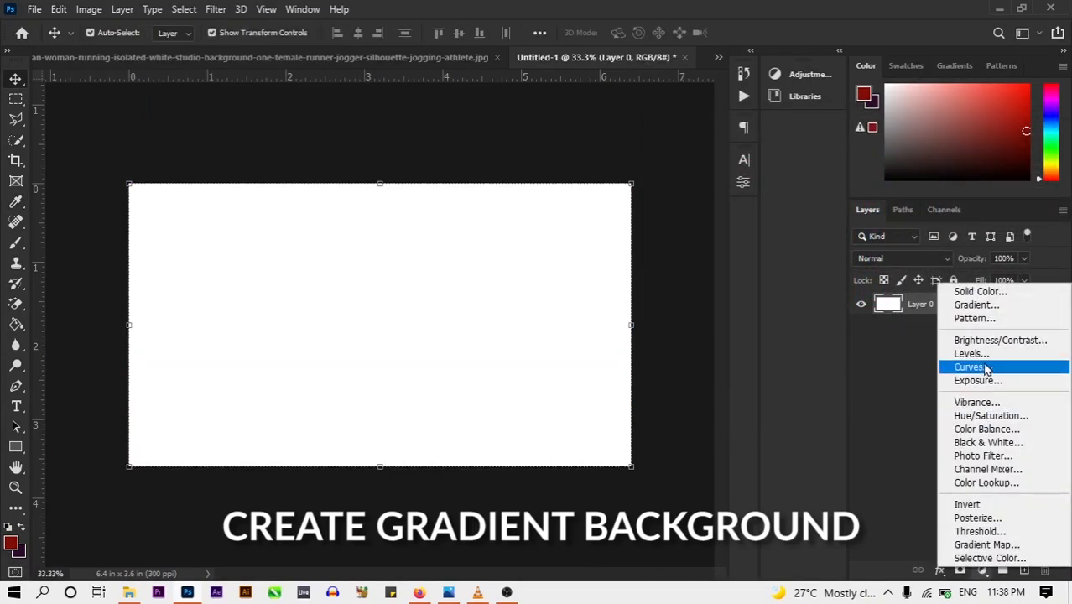
pyautogui.click(971, 304)
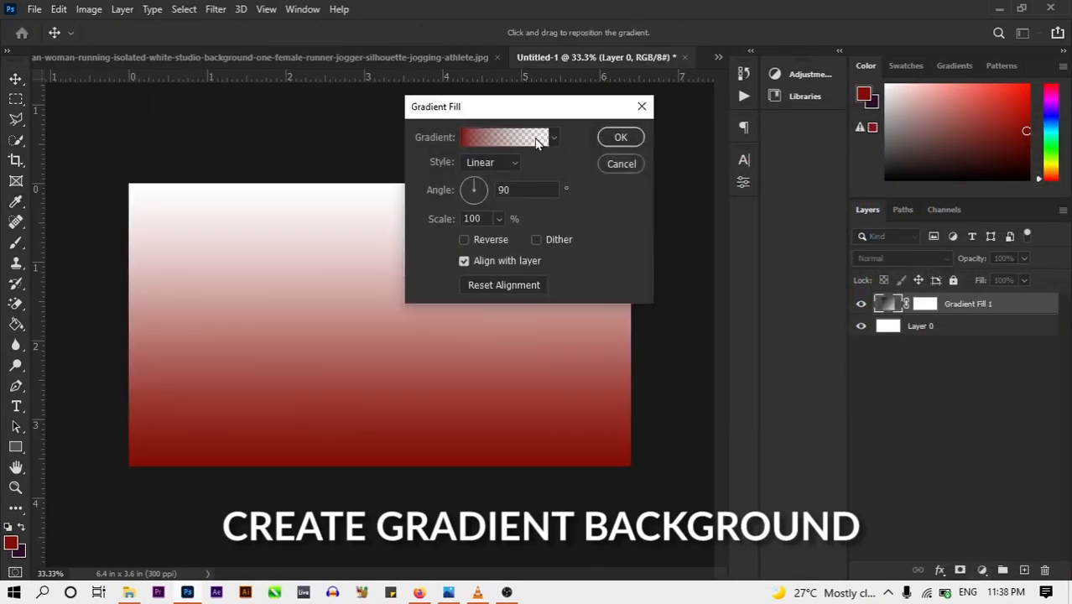
pyautogui.click(545, 139)
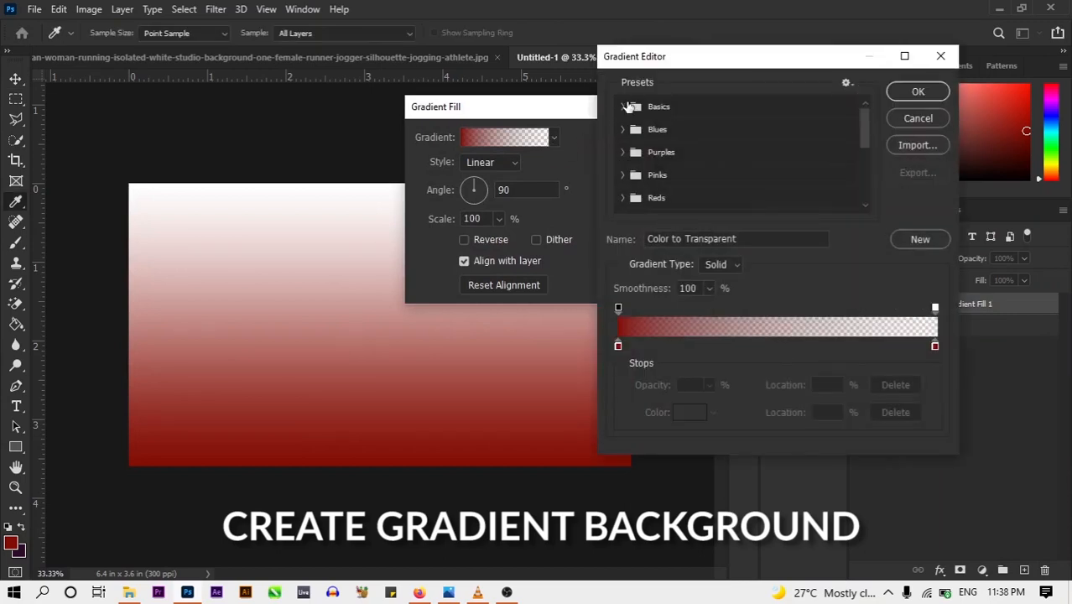
pyautogui.click(623, 106)
pyautogui.click(642, 130)
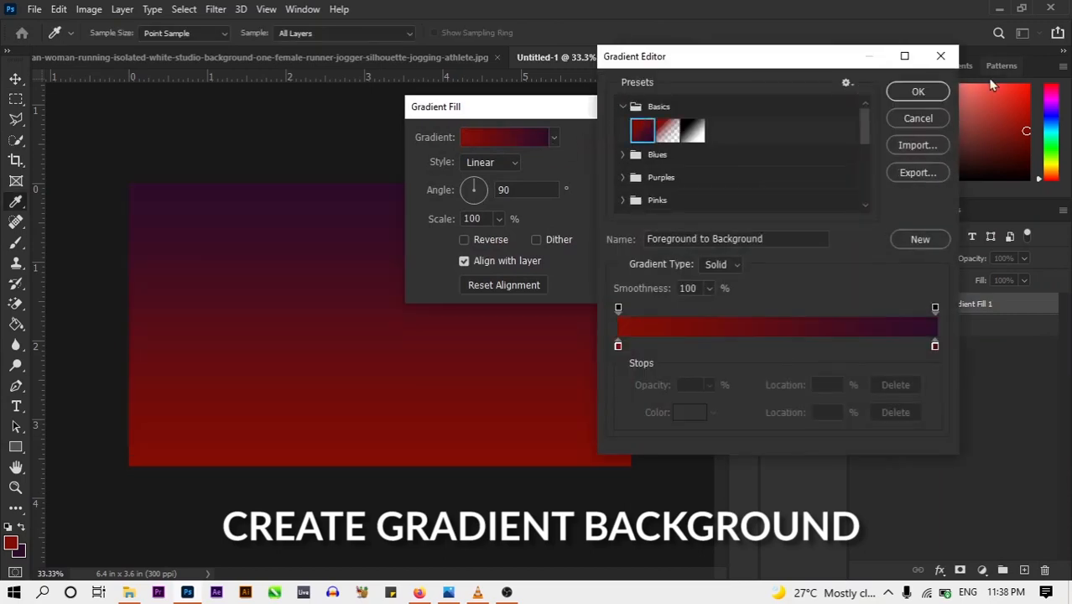
pyautogui.click(917, 90)
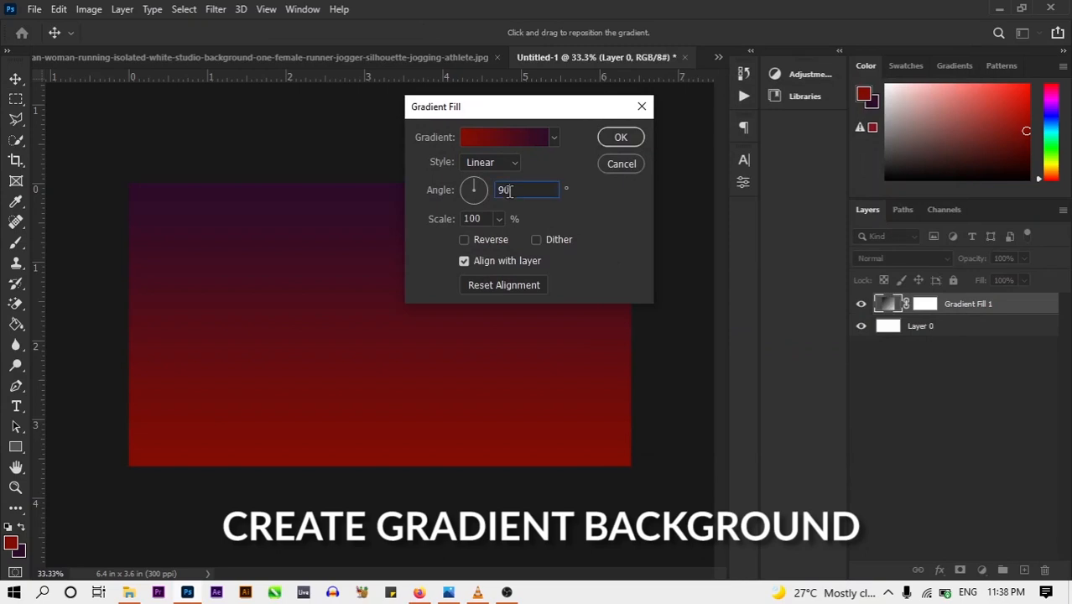
# Set the linear gradient fill's angle to 180 degrees and apply the fill
pyautogui.press('BackSpace')
pyautogui.press('BackSpace')
pyautogui.write('1')
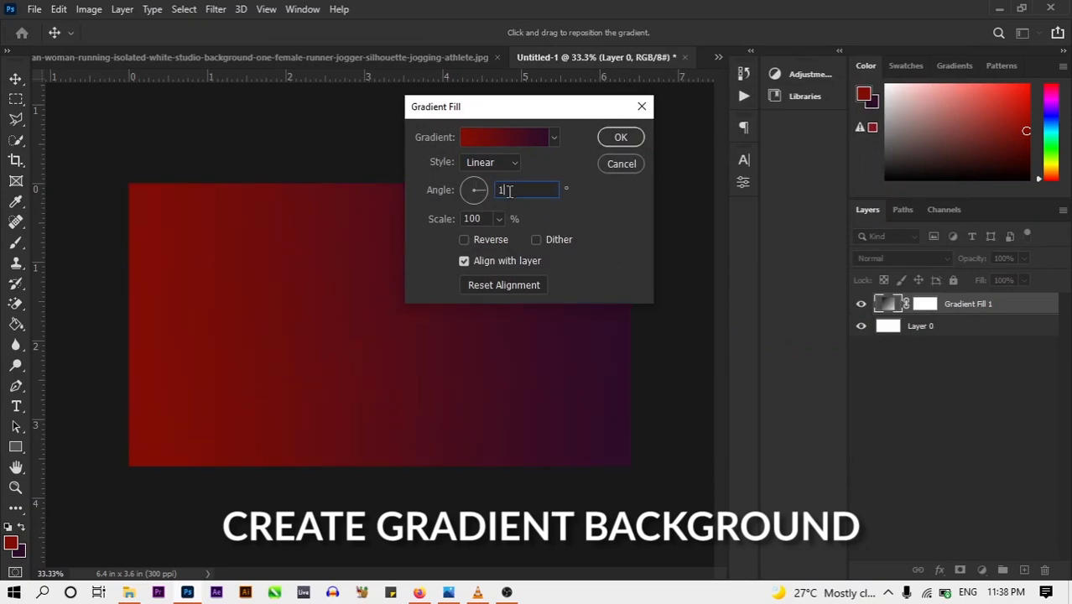
pyautogui.write('80')
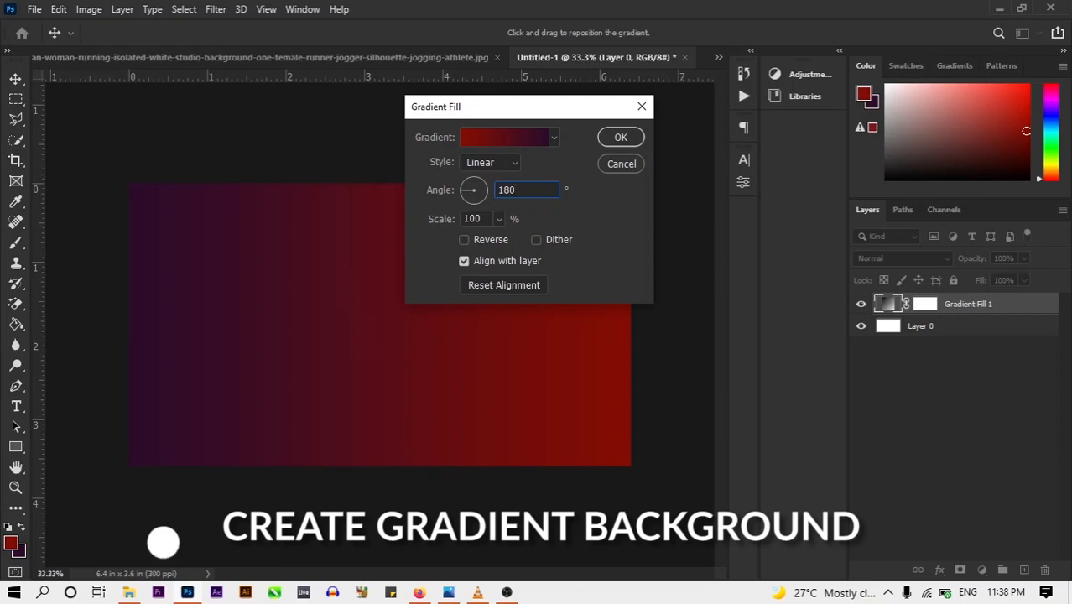
pyautogui.press('BackSpace')
pyautogui.press('BackSpace')
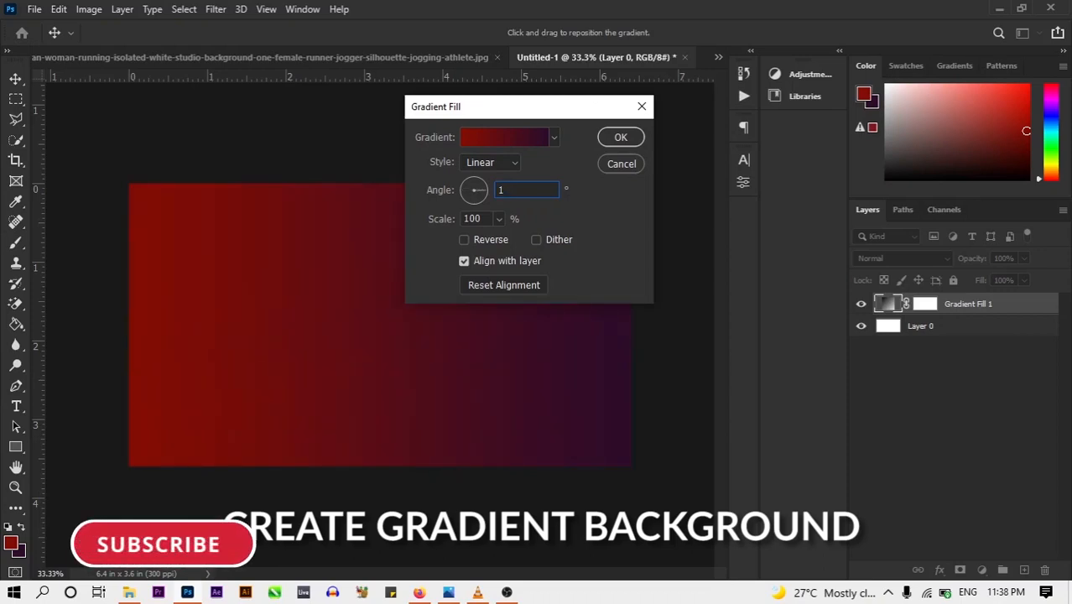
pyautogui.write('80')
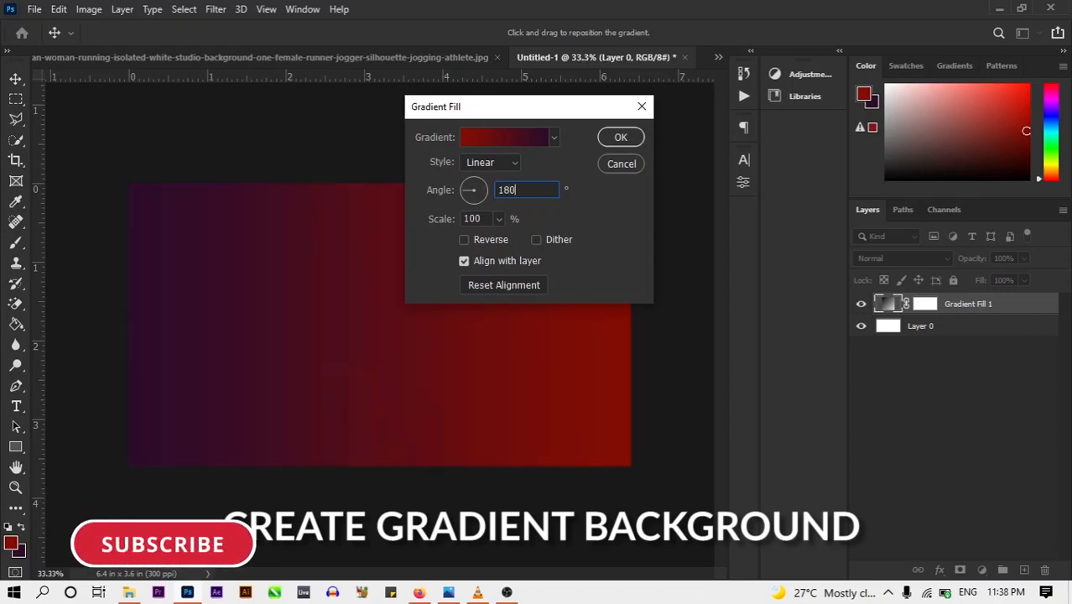
pyautogui.click(621, 138)
# Duplicate the runner smart object layer from the photo document into the Untitled-1 document
pyautogui.click(342, 57)
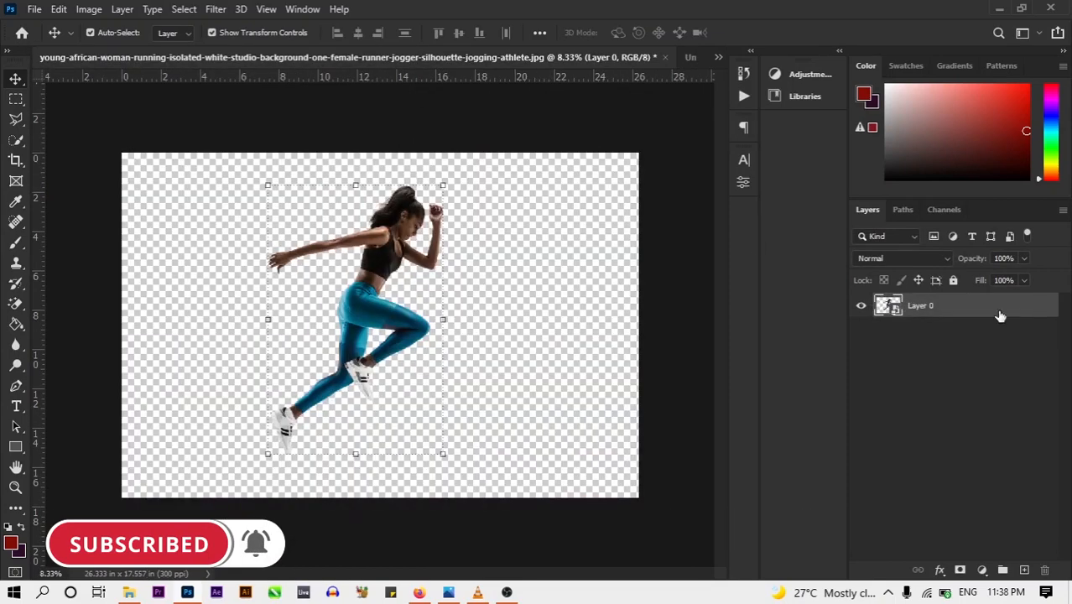
pyautogui.rightClick(999, 315)
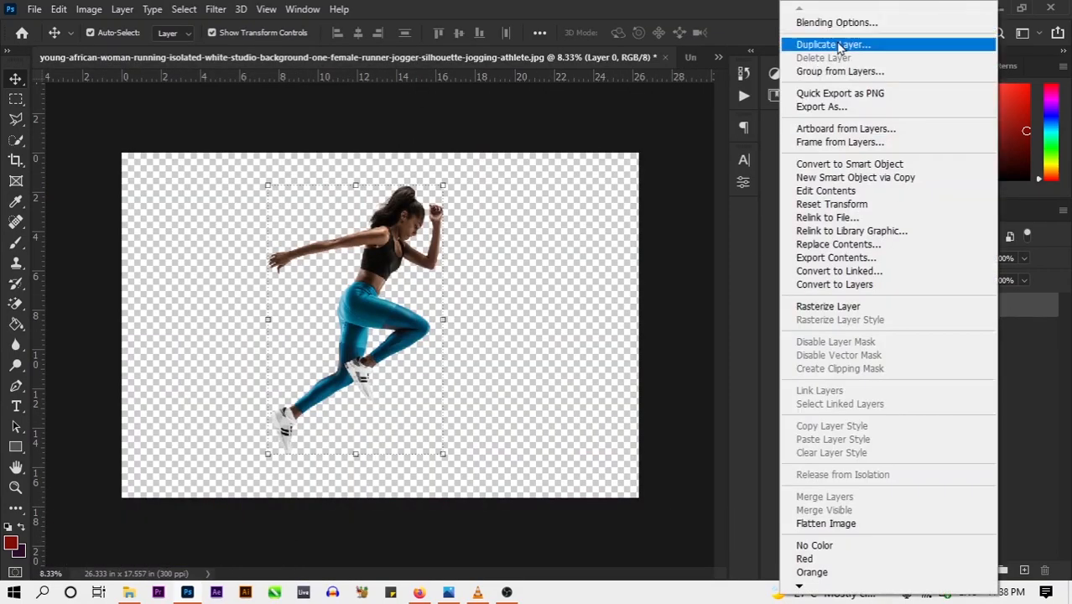
pyautogui.click(834, 44)
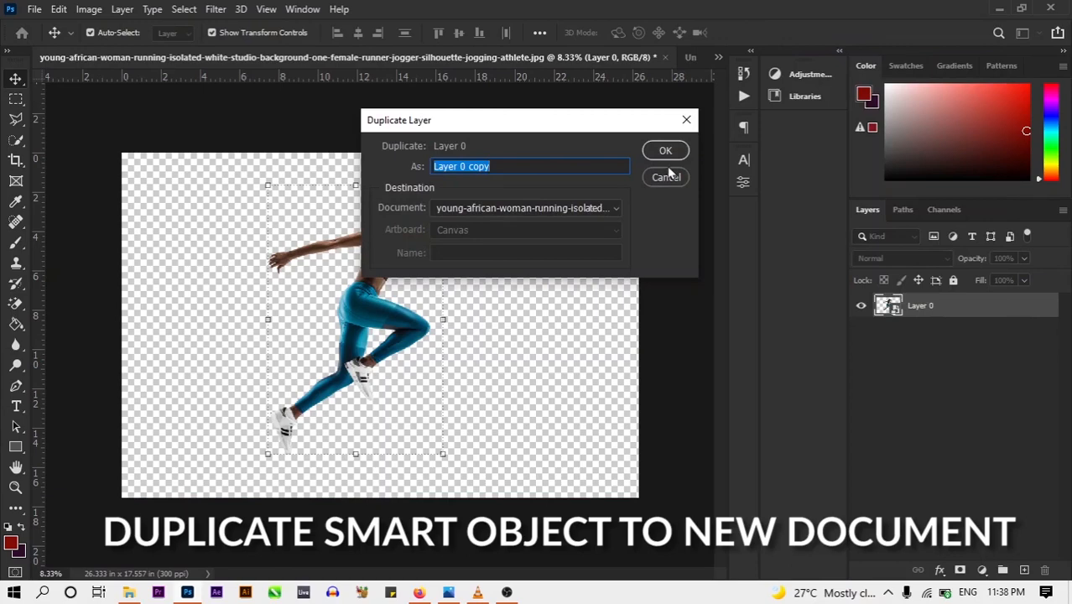
pyautogui.click(602, 208)
pyautogui.click(488, 265)
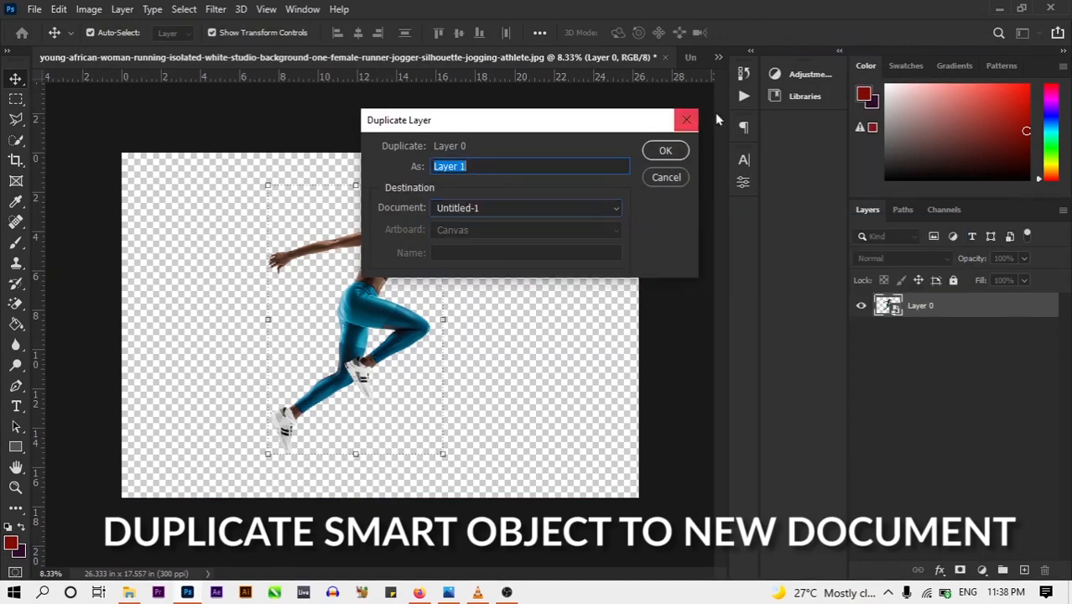
pyautogui.click(680, 148)
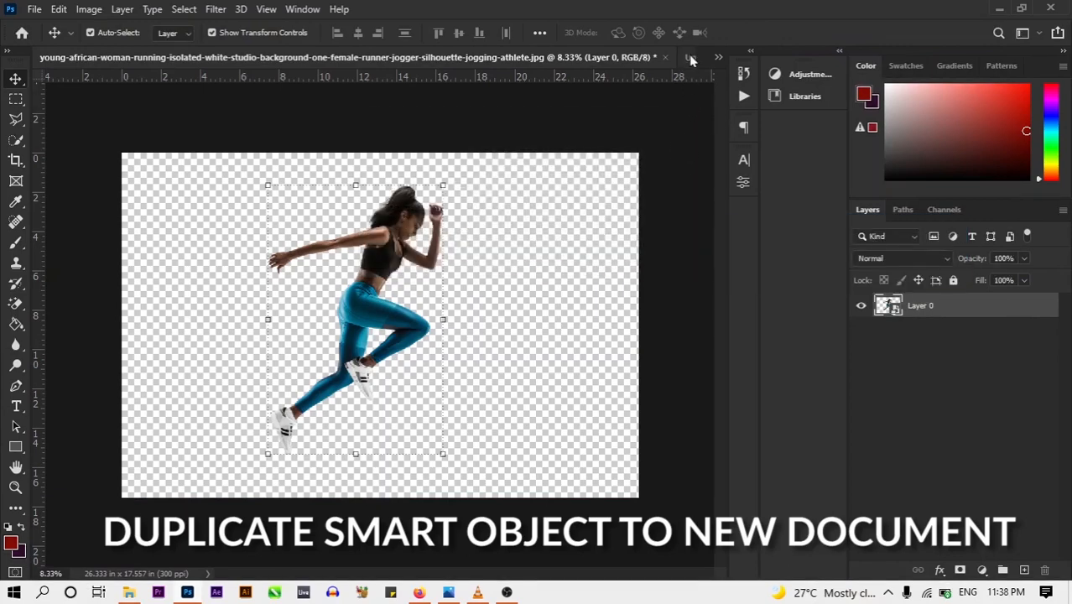
# In Untitled-1, scale the runner layer proportionally to about 49% with Free Transform and move it onto the horizontal centre of the canvas
pyautogui.click(691, 58)
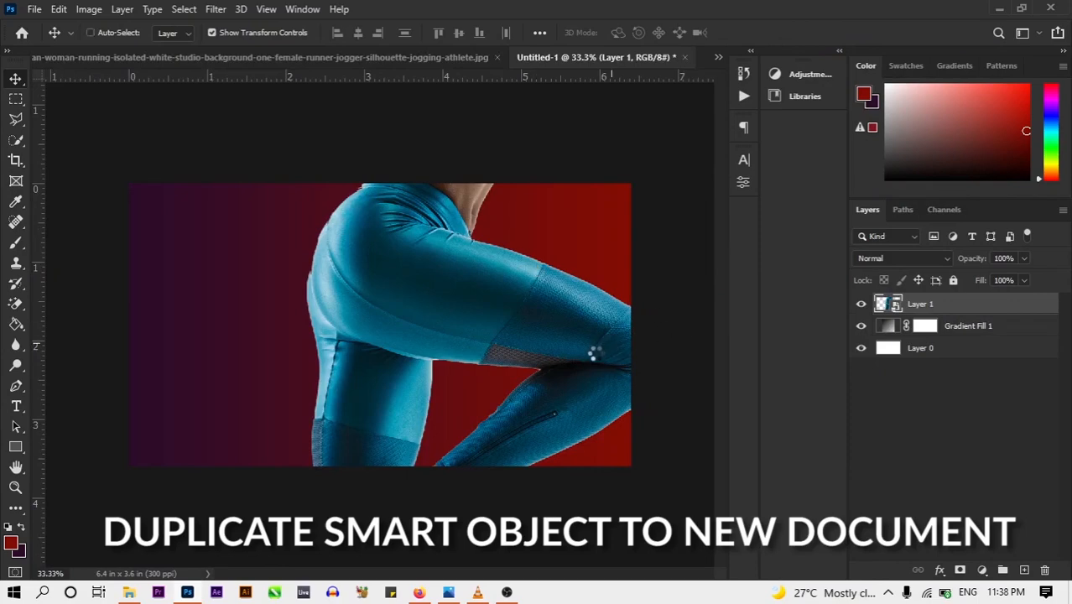
pyautogui.hotkey('ctrl', 't')
pyautogui.hotkey('ctrl', '-')
pyautogui.hotkey('ctrl', '-')
pyautogui.hotkey('ctrl', '-')
pyautogui.hotkey('ctrl', '-')
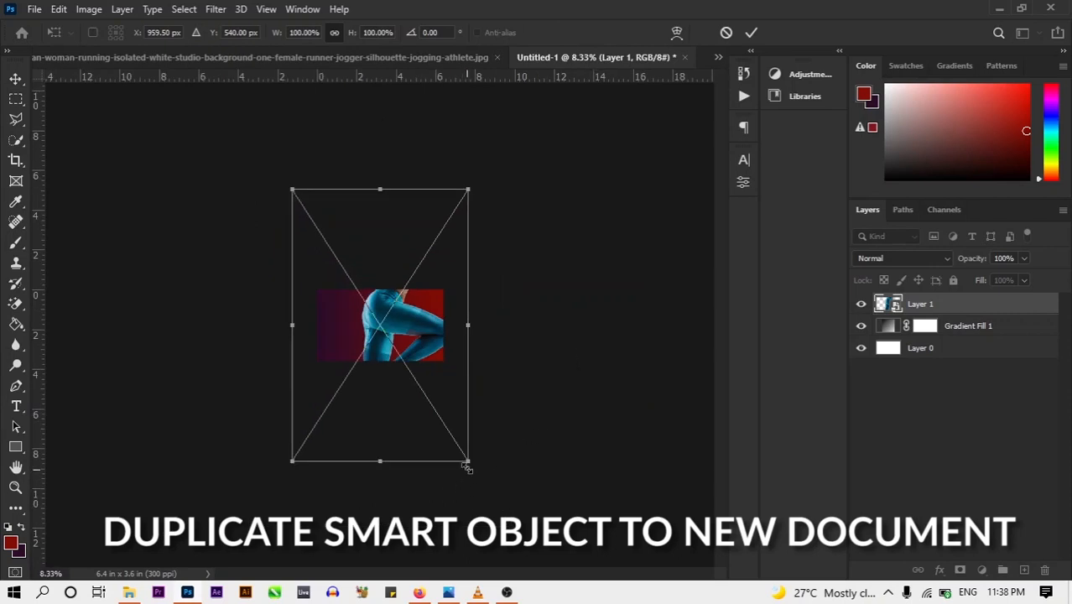
pyautogui.moveTo(461, 454); pyautogui.dragTo(372, 320)
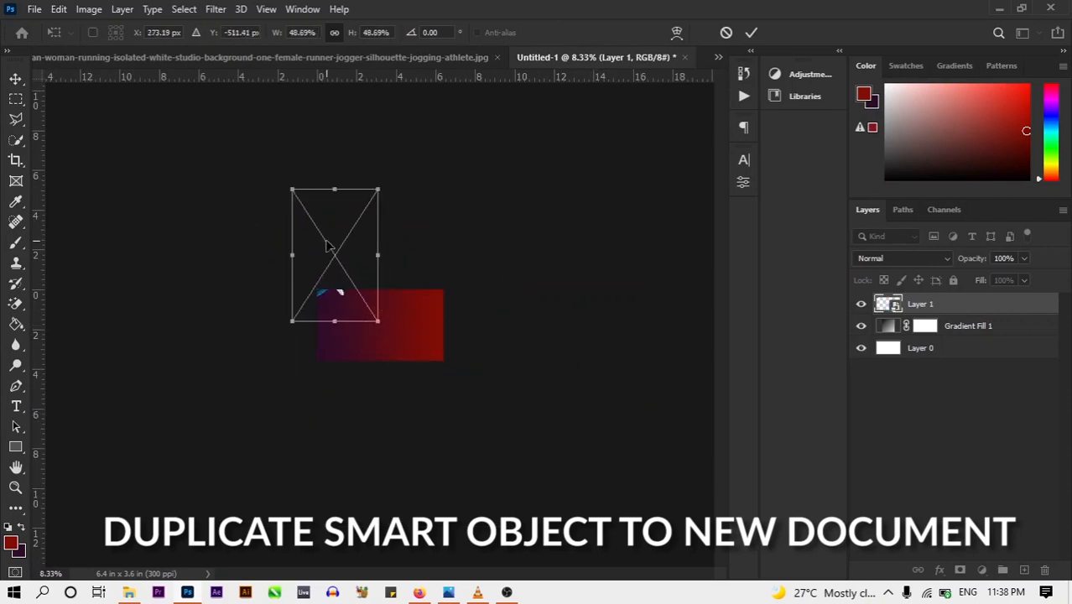
pyautogui.moveTo(337, 265); pyautogui.dragTo(371, 331)
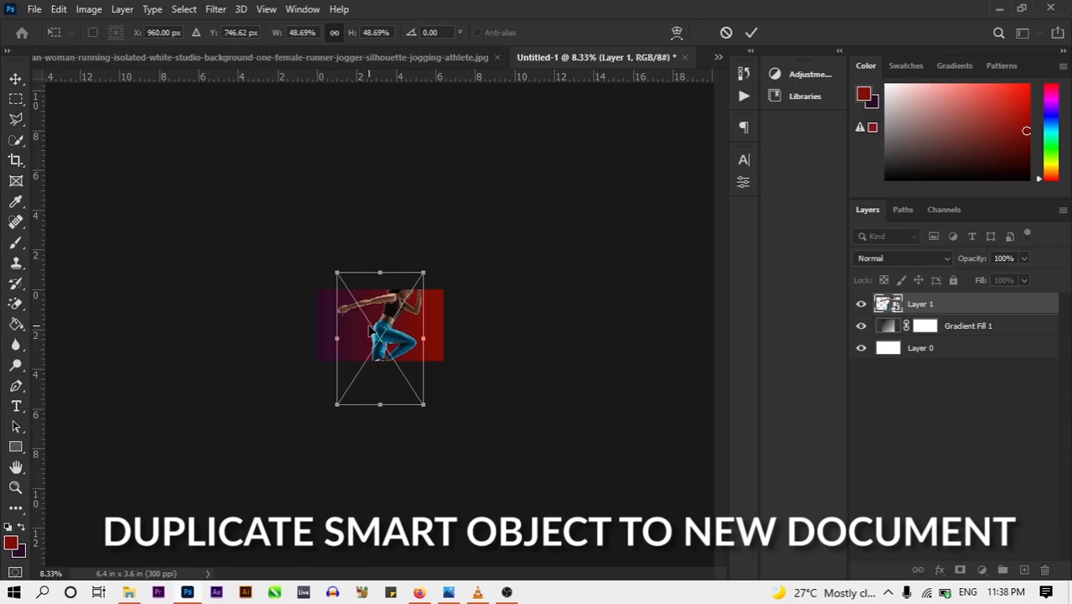
# Scale the runner layer proportionally to about 26% so the whole figure fits within the canvas height, and apply the transform
pyautogui.hotkey('ctrl', '+')
pyautogui.hotkey('ctrl', '+')
pyautogui.hotkey('ctrl', '+')
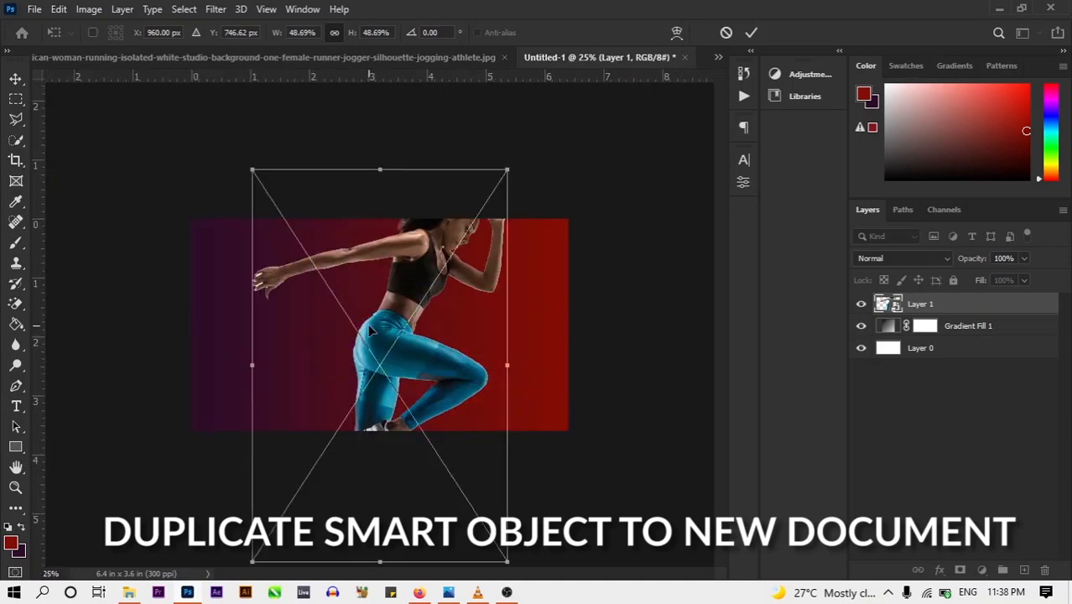
pyautogui.moveTo(509, 560); pyautogui.dragTo(417, 423)
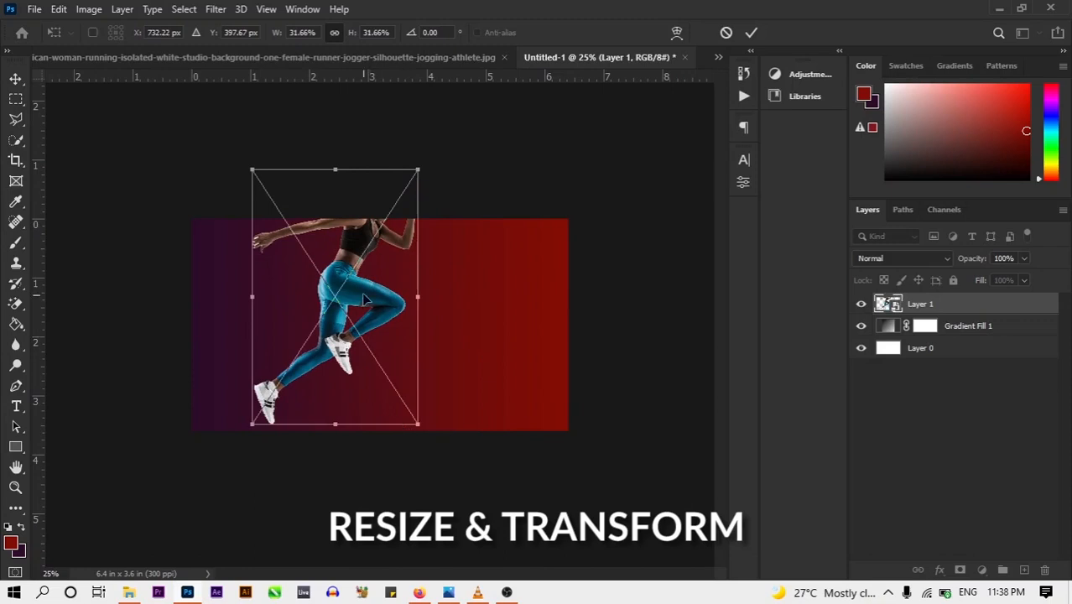
pyautogui.moveTo(364, 297); pyautogui.dragTo(410, 340)
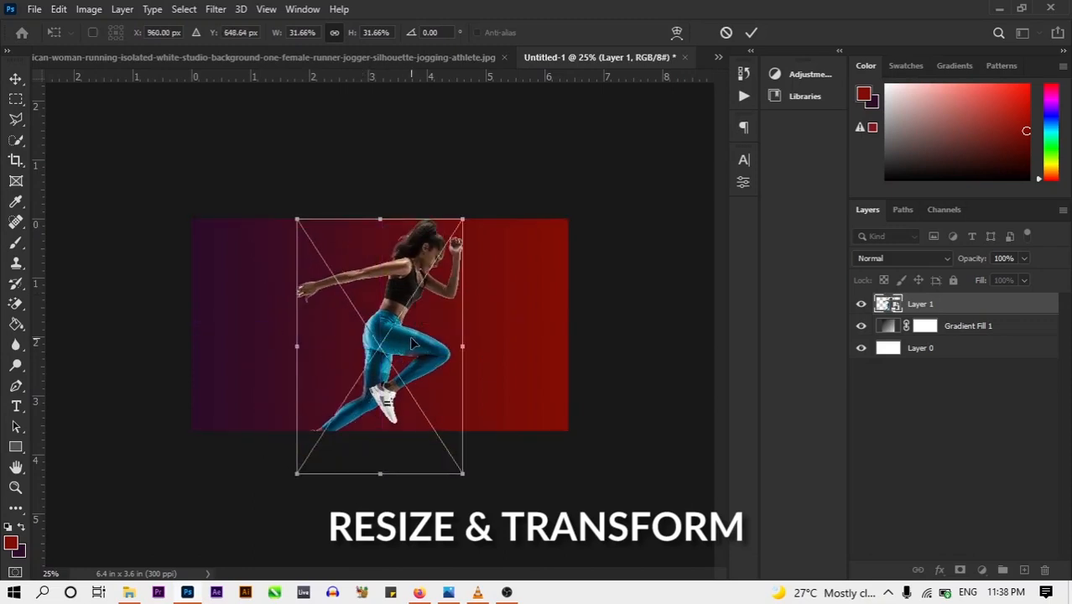
pyautogui.moveTo(465, 475); pyautogui.dragTo(432, 426)
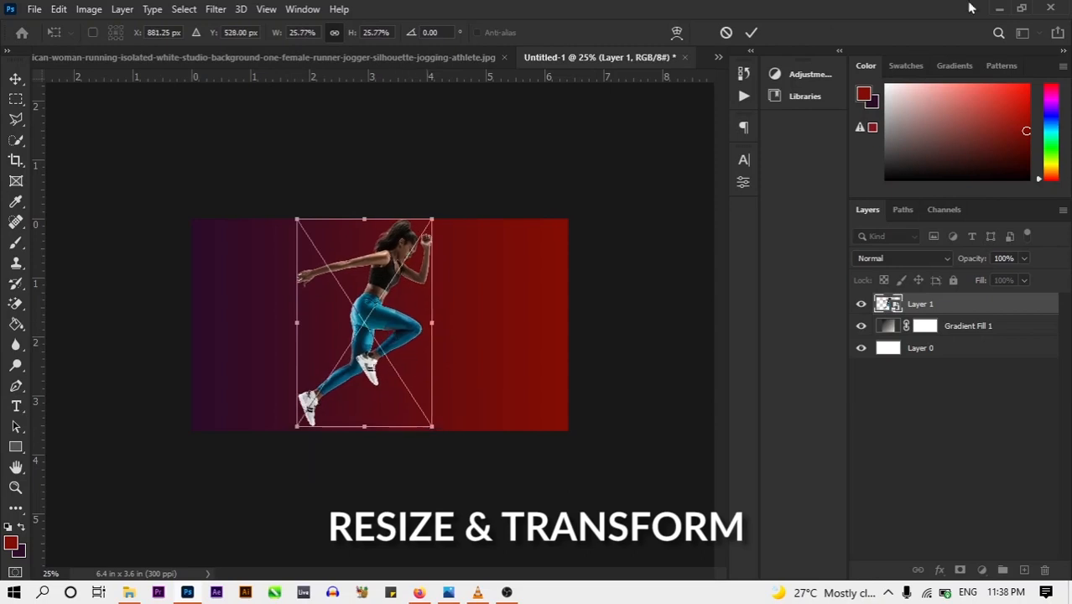
pyautogui.click(751, 32)
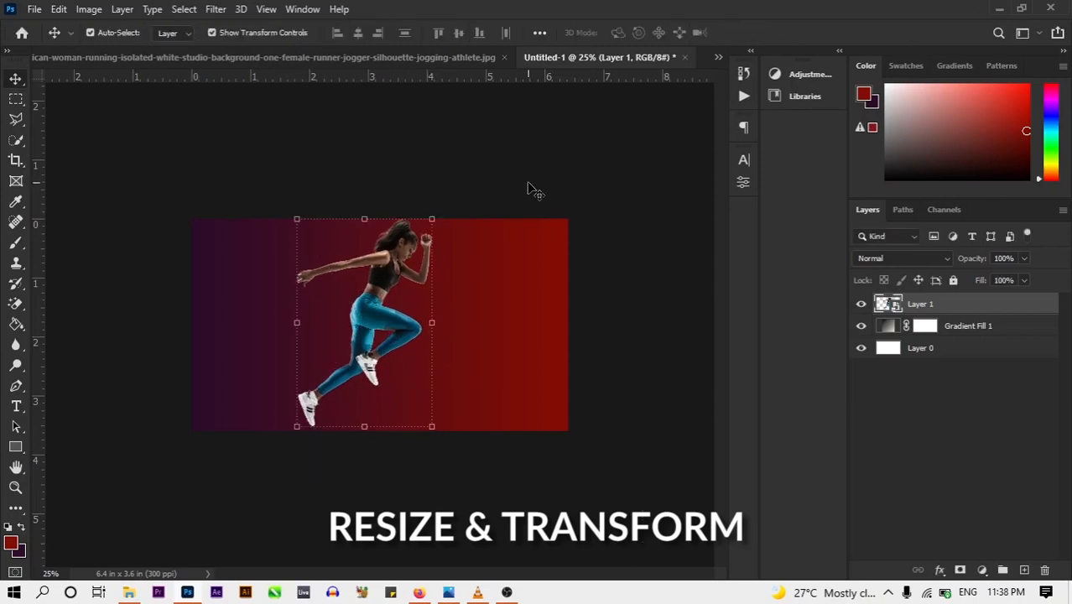
# Edit the gradient fill layer's gradient and recolour its red stop with the blue (#014a65) sampled from the runner's leggings
pyautogui.doubleClick(887, 327)
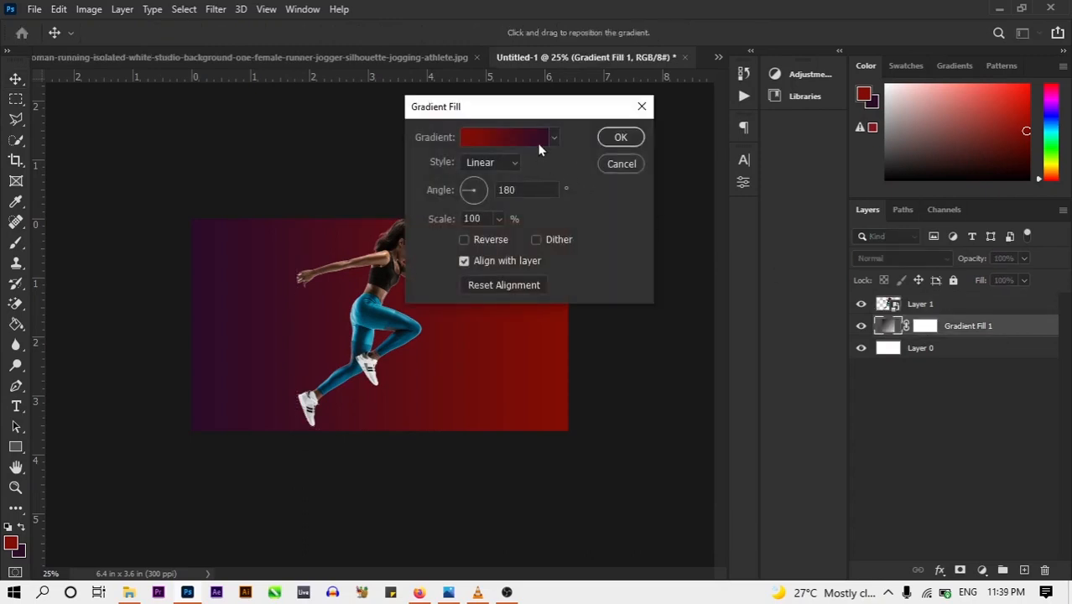
pyautogui.click(539, 142)
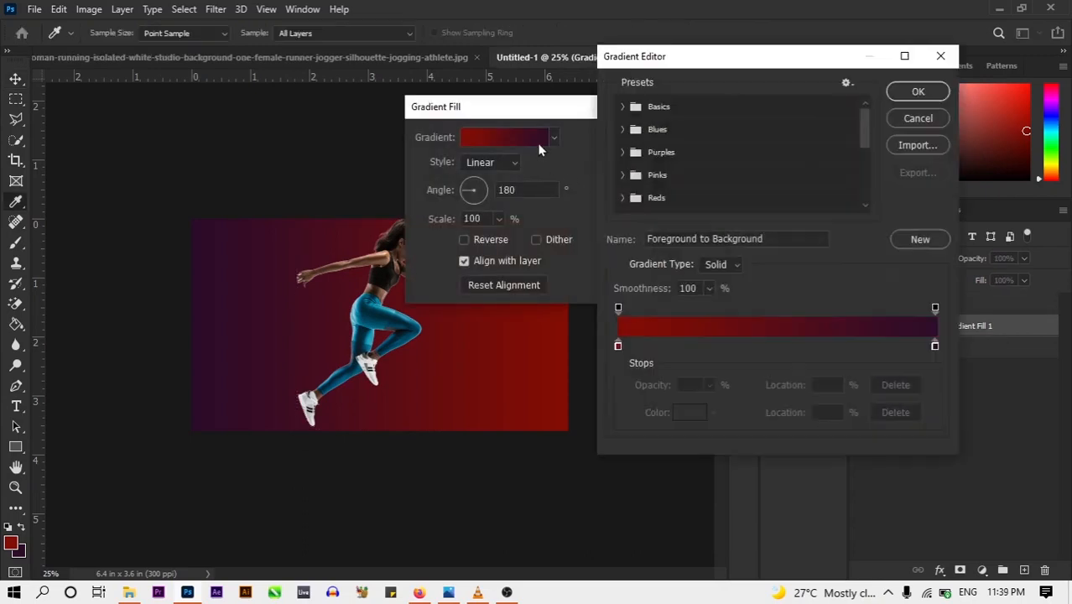
pyautogui.click(618, 344)
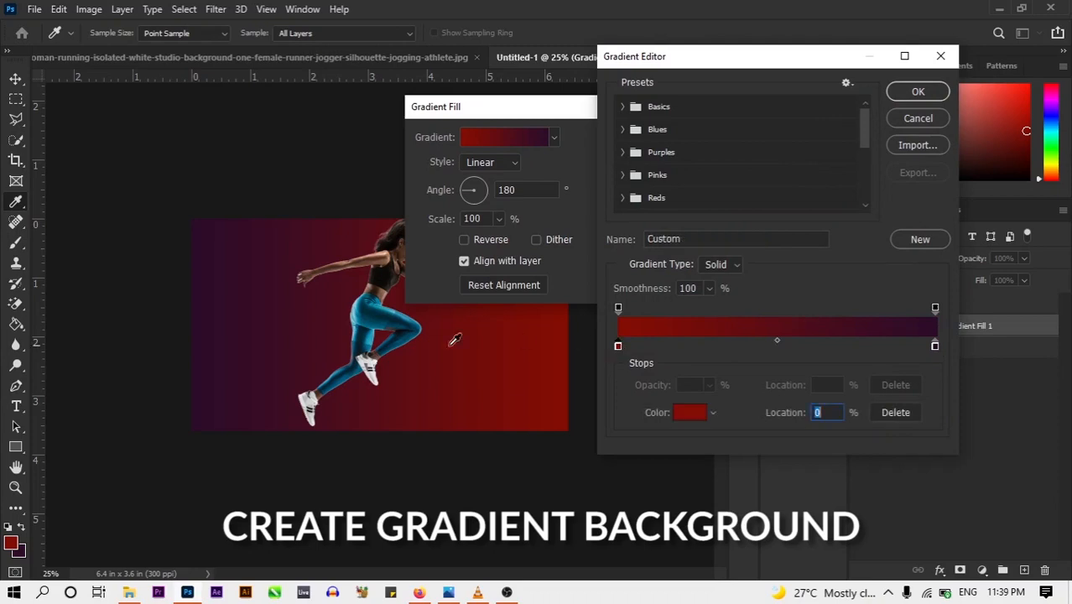
pyautogui.click(410, 334)
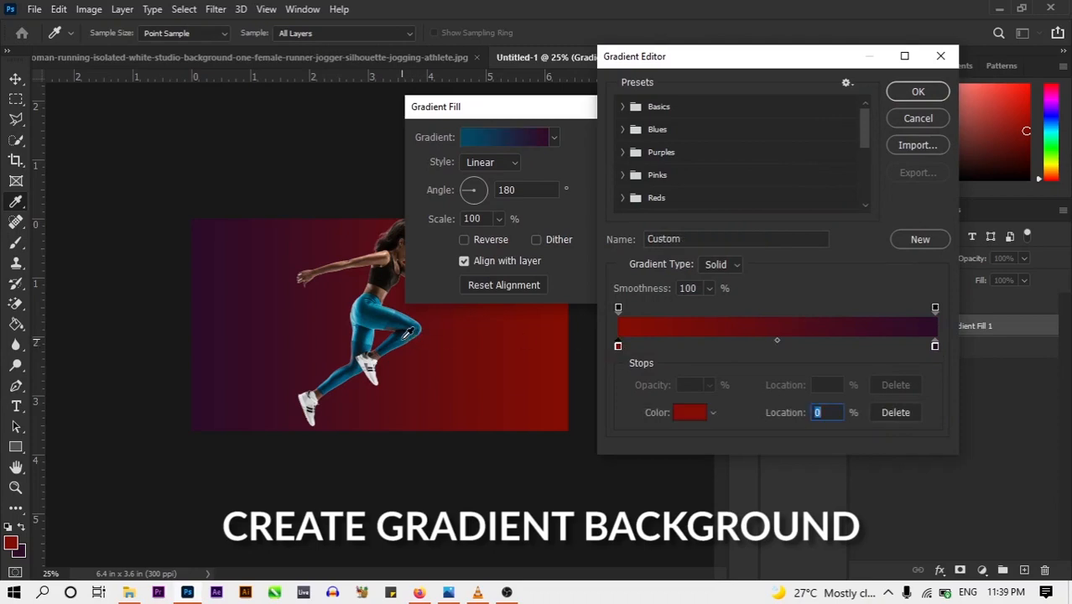
# Recolour the gradient's purple end stop with the dark blue #0c1f29 sampled from a shaded part of the leggings
pyautogui.click(934, 346)
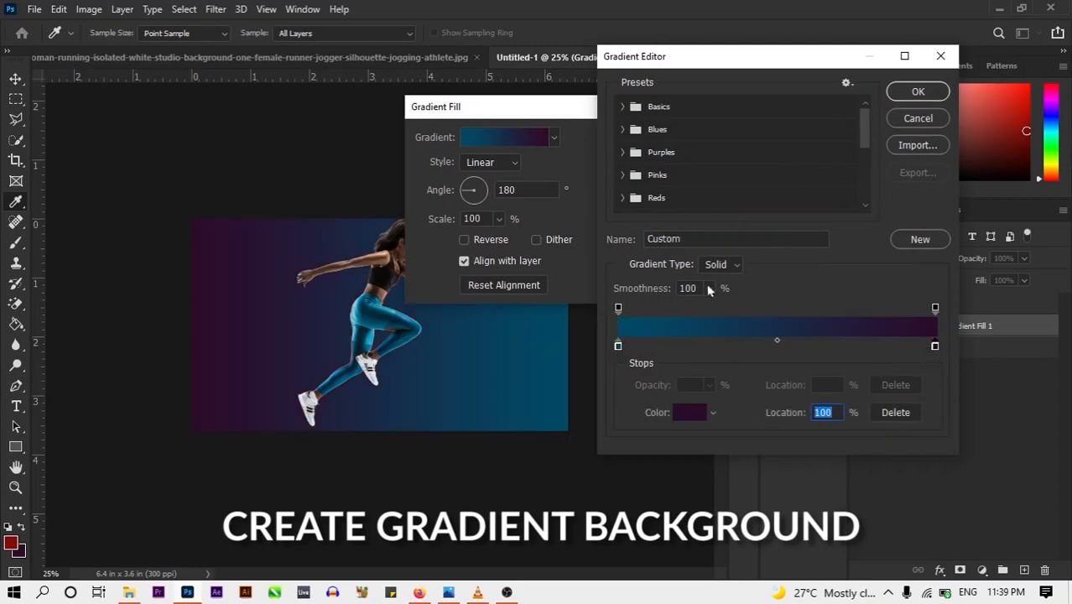
pyautogui.click(690, 413)
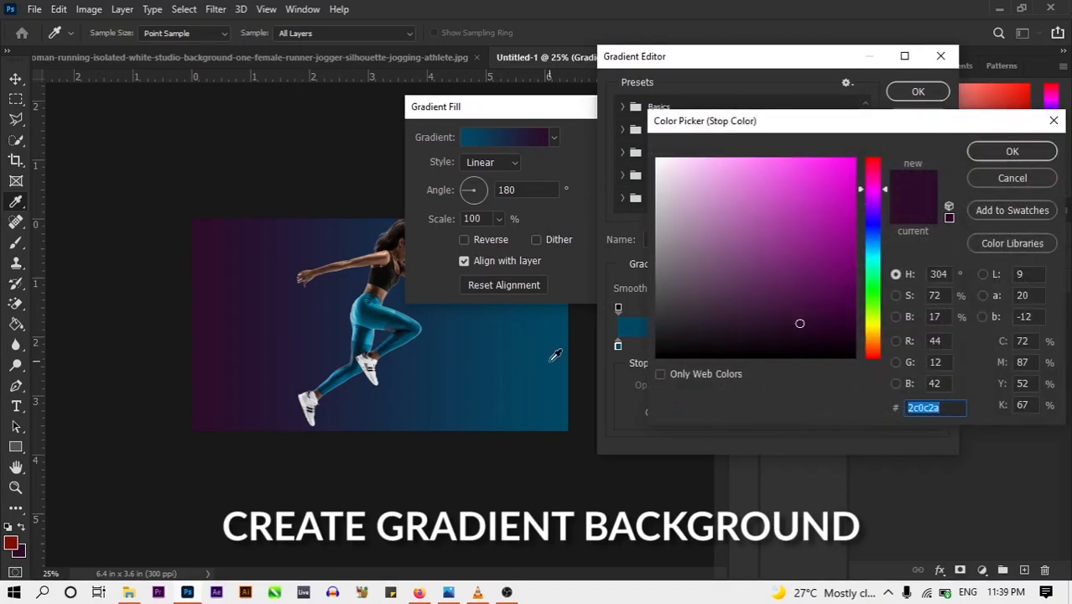
pyautogui.click(360, 346)
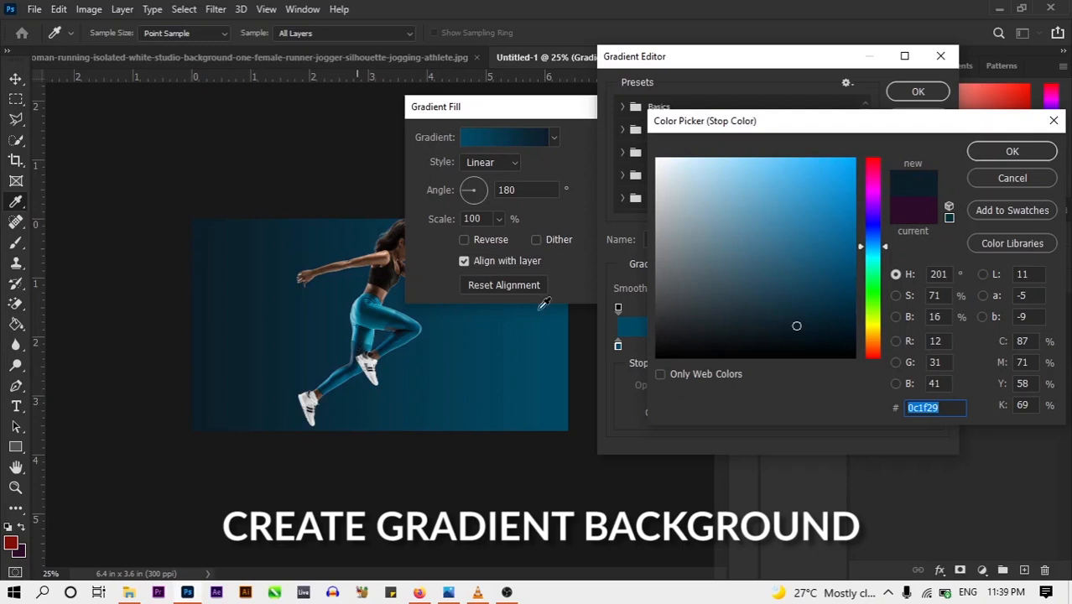
pyautogui.click(1012, 151)
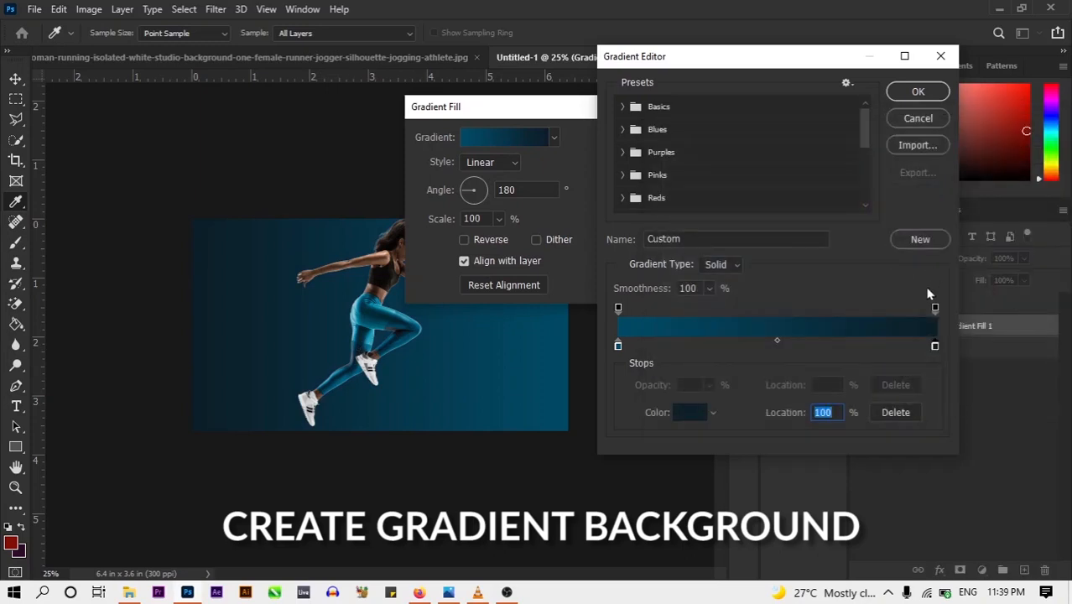
# Accept the edited gradient, reverse its direction and apply the gradient fill
pyautogui.click(917, 93)
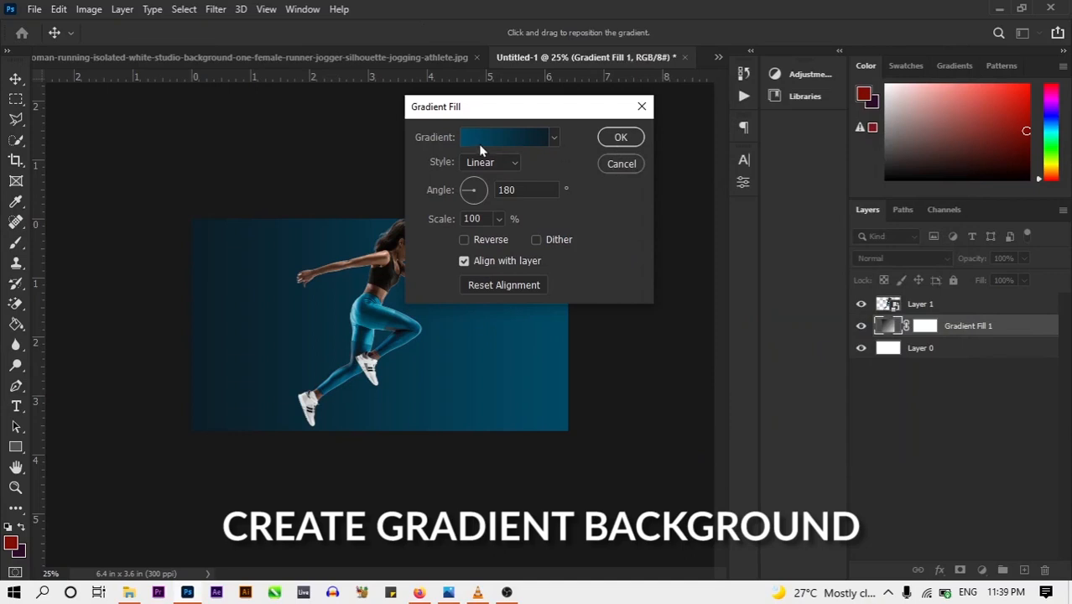
pyautogui.click(466, 240)
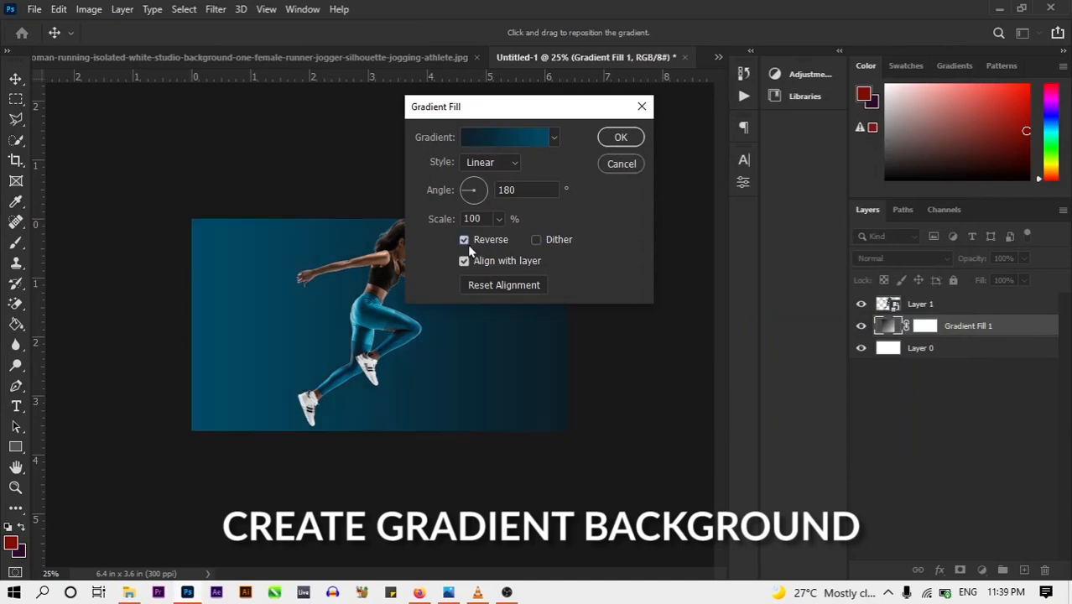
pyautogui.click(620, 136)
# Flip the runner layer horizontally by setting its transform width to -25.77%, and apply the transform
pyautogui.click(920, 303)
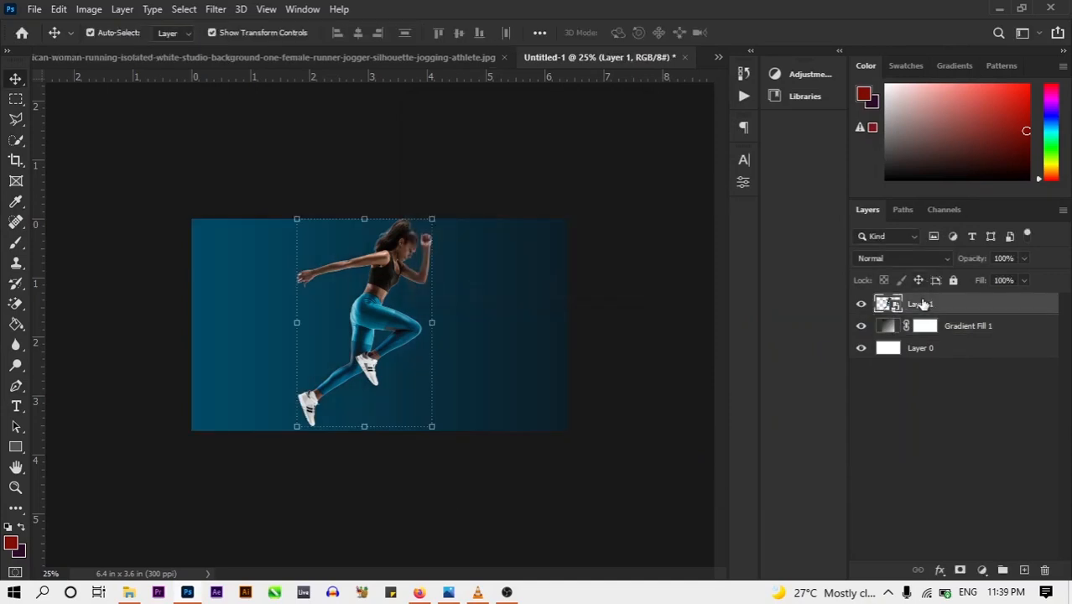
pyautogui.hotkey('ctrl', 't')
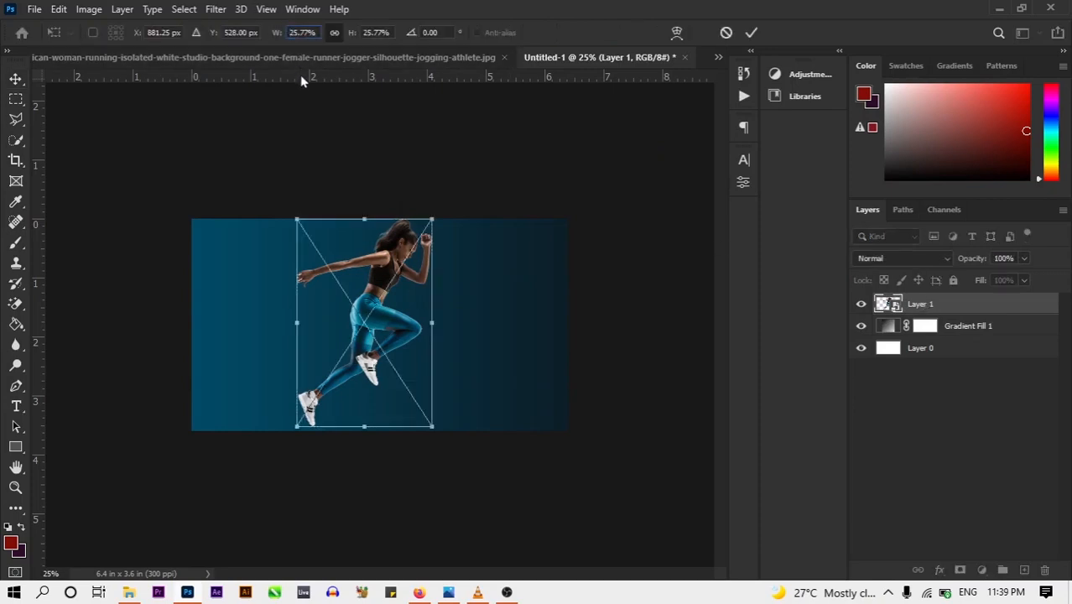
pyautogui.write('-')
pyautogui.press('Return')
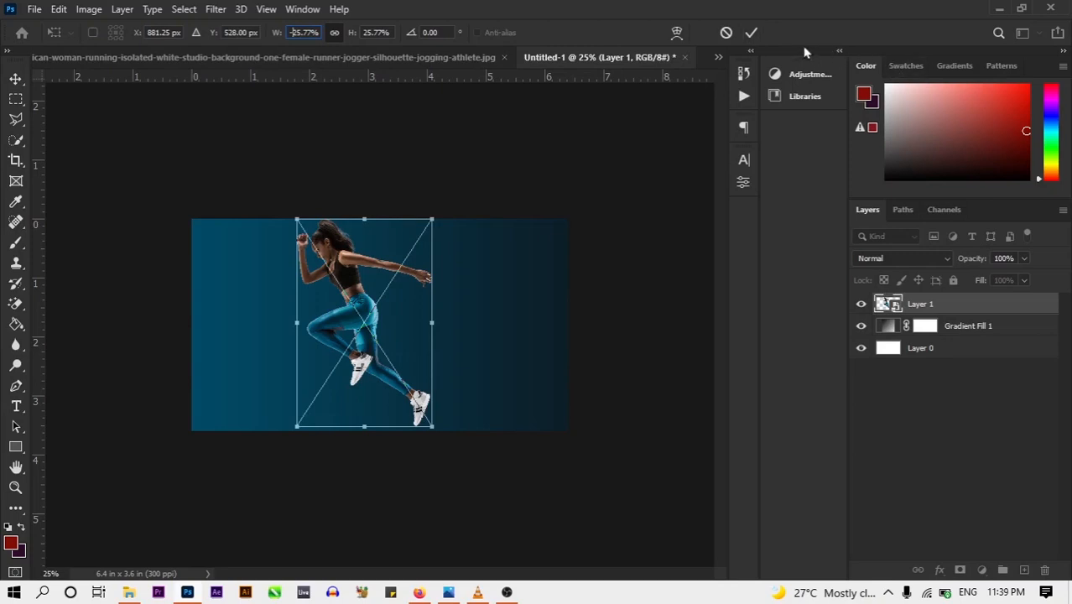
pyautogui.click(752, 33)
# Move the flipped runner horizontally to slightly right of the canvas centre
pyautogui.click(610, 201)
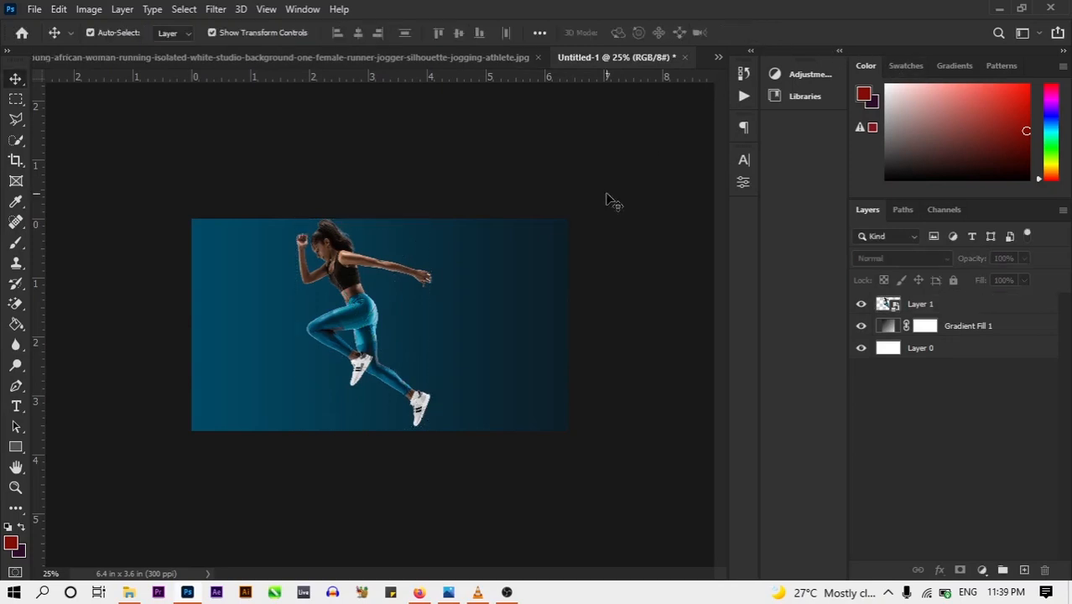
pyautogui.hotkey('ctrl', '0')
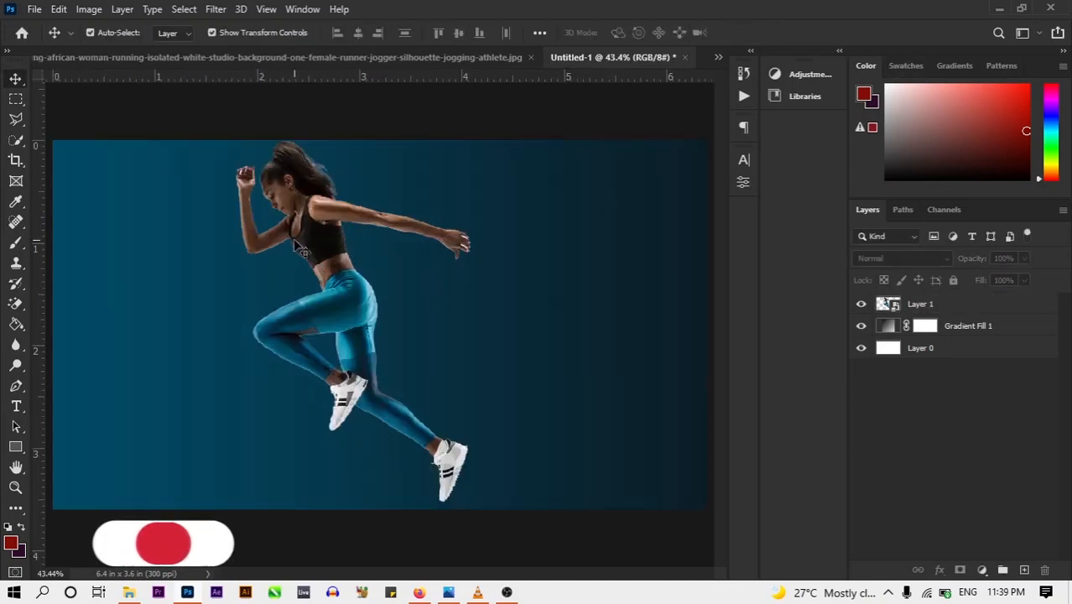
pyautogui.moveTo(352, 322); pyautogui.dragTo(418, 319)
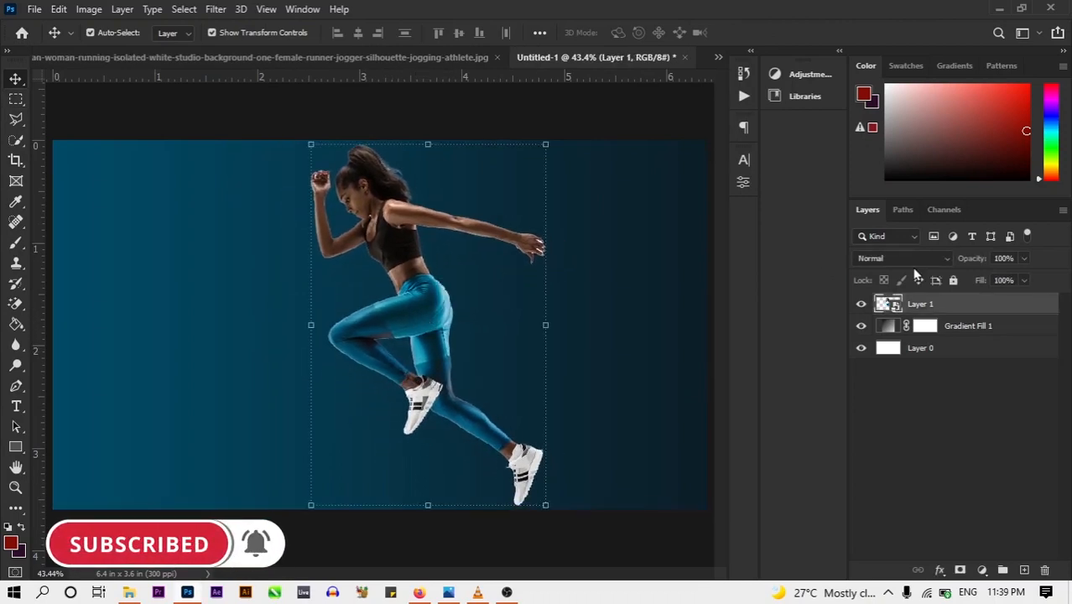
# Brighten the blue start stop of the gradient fill layer to #026387 and apply the fill
pyautogui.click(888, 330)
pyautogui.doubleClick(889, 330)
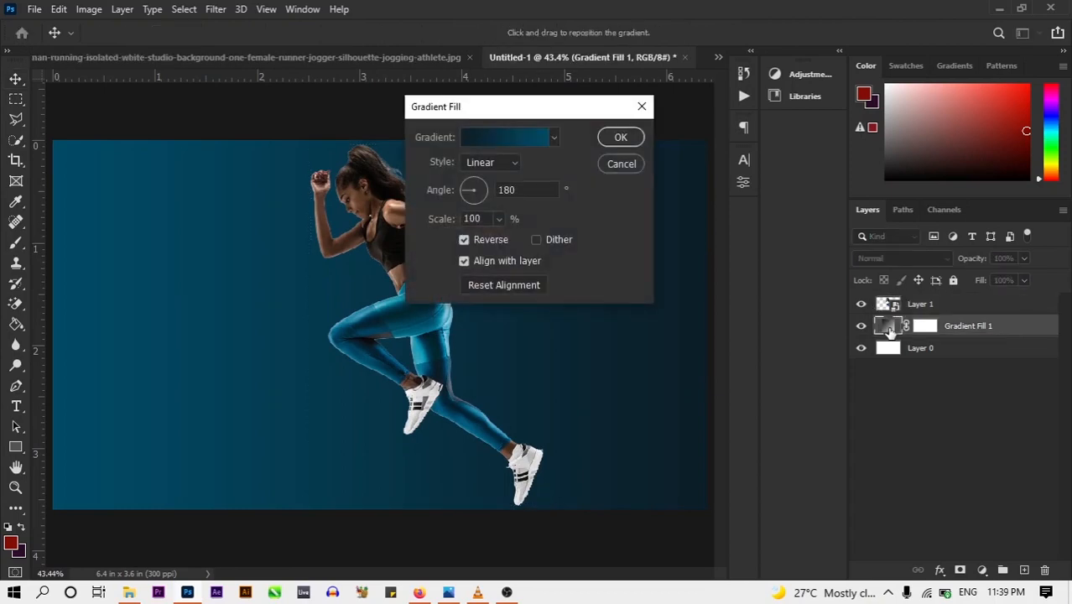
pyautogui.click(493, 133)
pyautogui.click(618, 346)
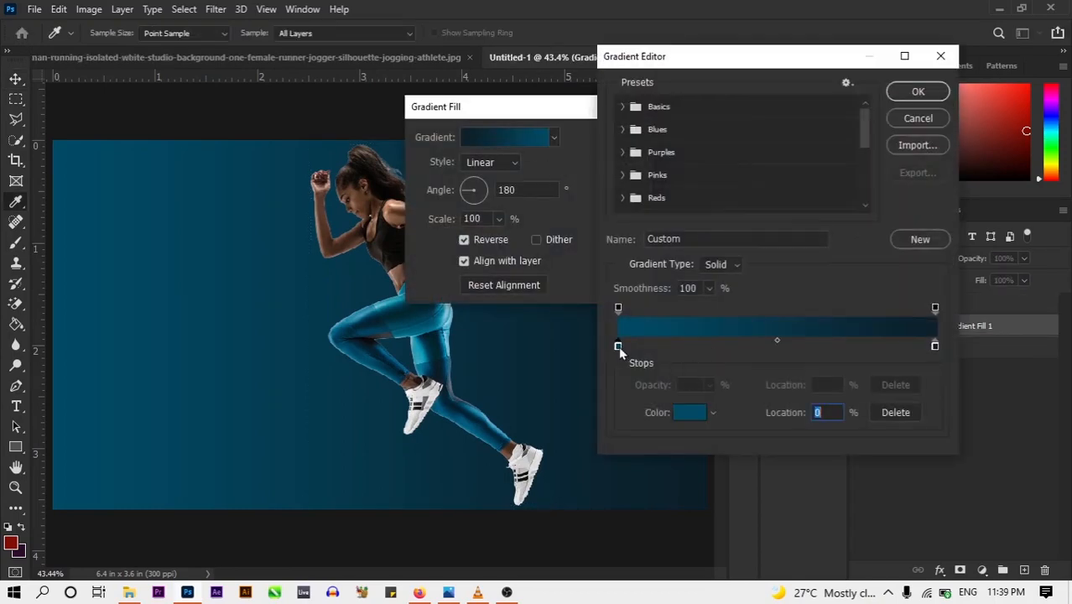
pyautogui.click(693, 411)
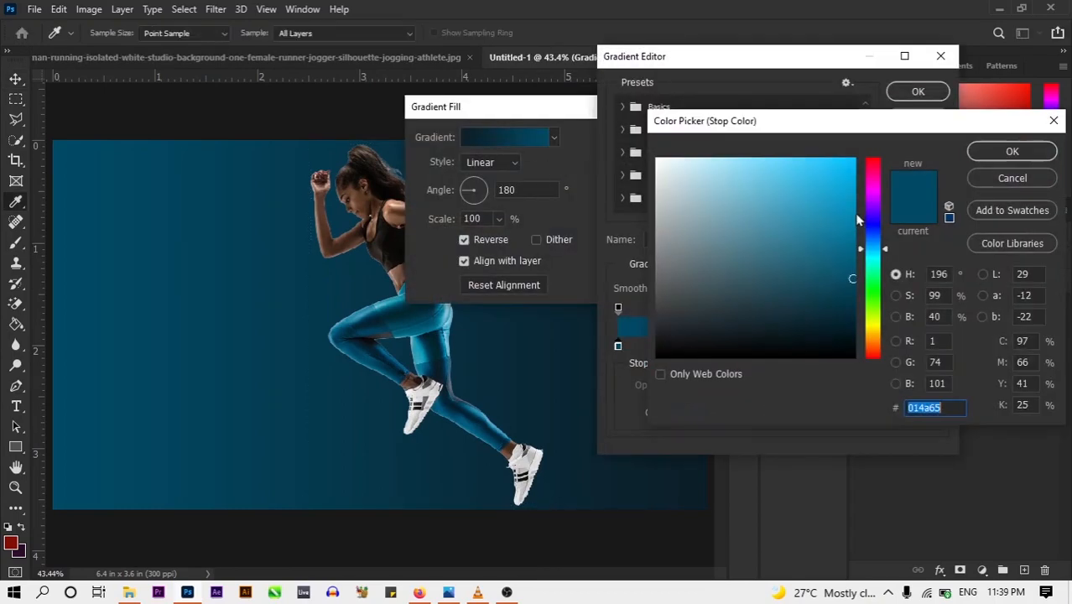
pyautogui.click(853, 257)
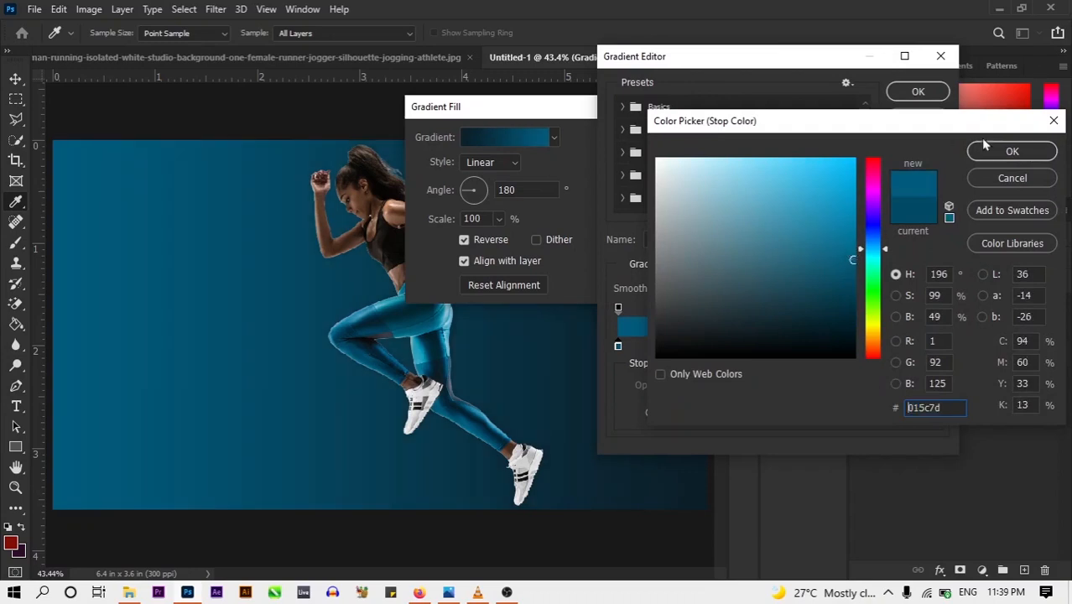
pyautogui.click(851, 250)
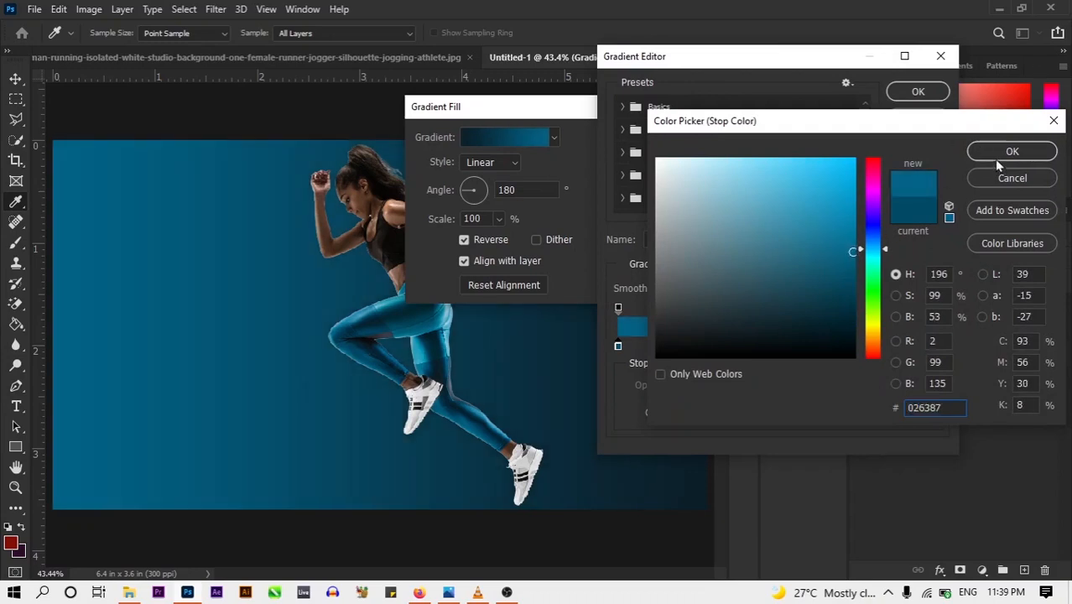
pyautogui.click(1009, 153)
pyautogui.click(918, 91)
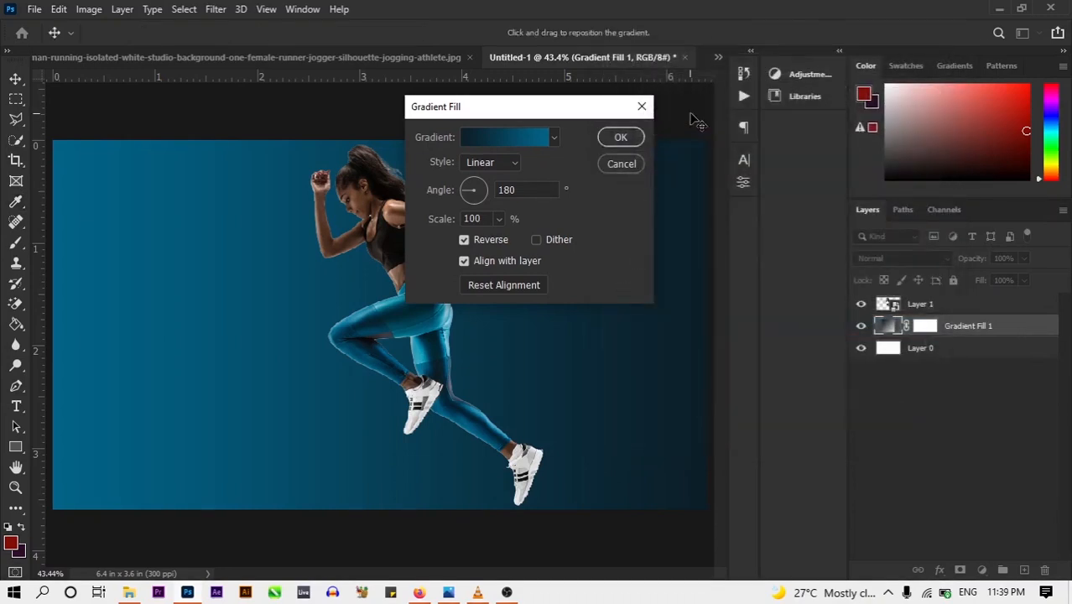
pyautogui.click(637, 138)
# Draw a closed Pen path from above the head down through the torso and legs, enclosing the runner's back half and the canvas's right side
pyautogui.hotkey('ctrl', '-')
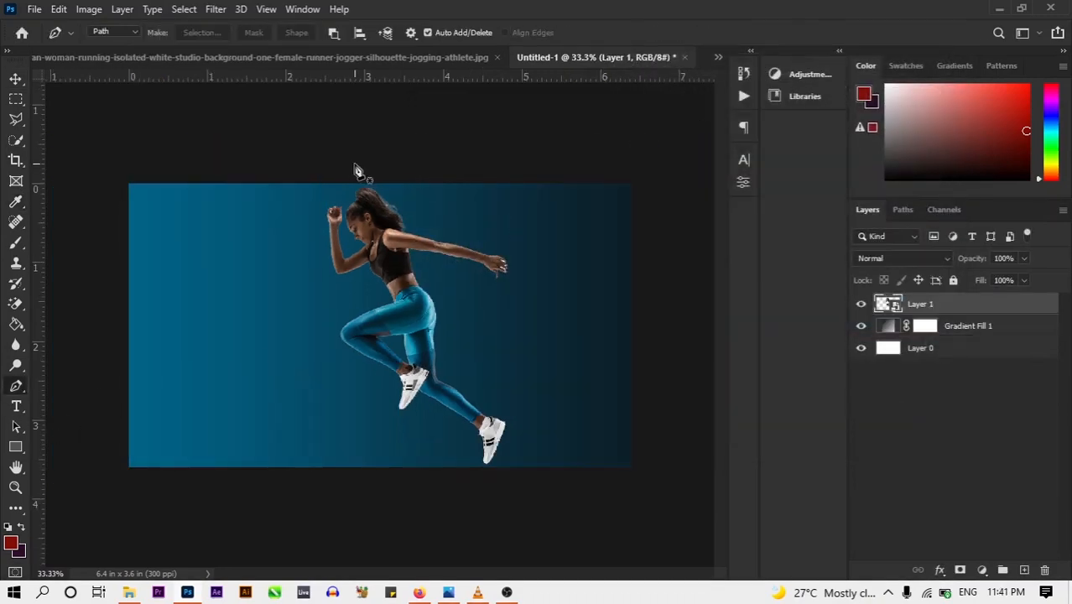
pyautogui.click(357, 160)
pyautogui.moveTo(407, 285); pyautogui.dragTo(432, 394)
pyautogui.click(471, 500)
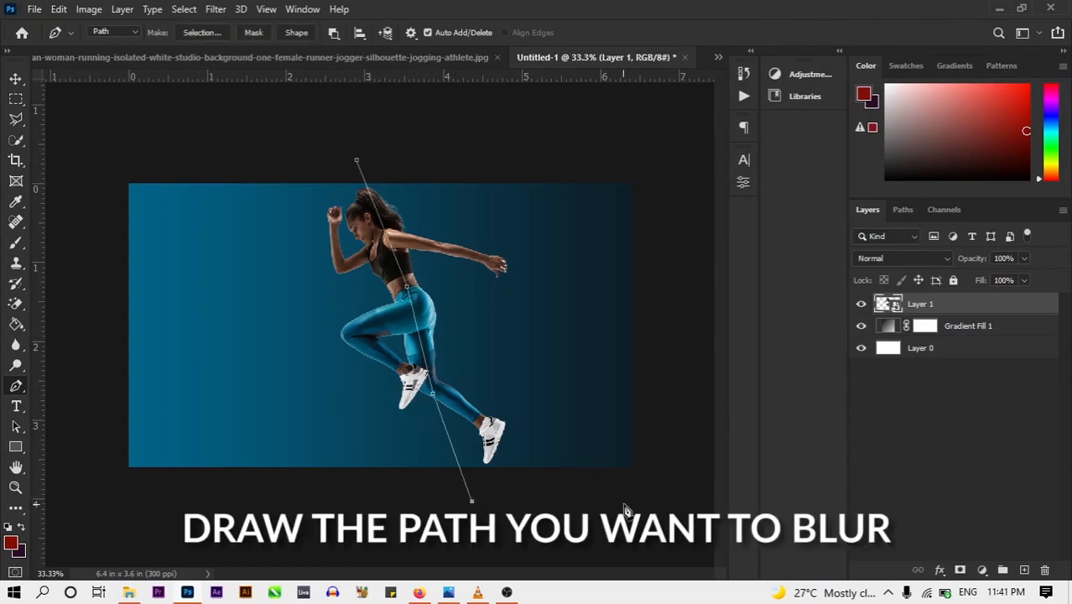
pyautogui.click(625, 503)
pyautogui.click(643, 141)
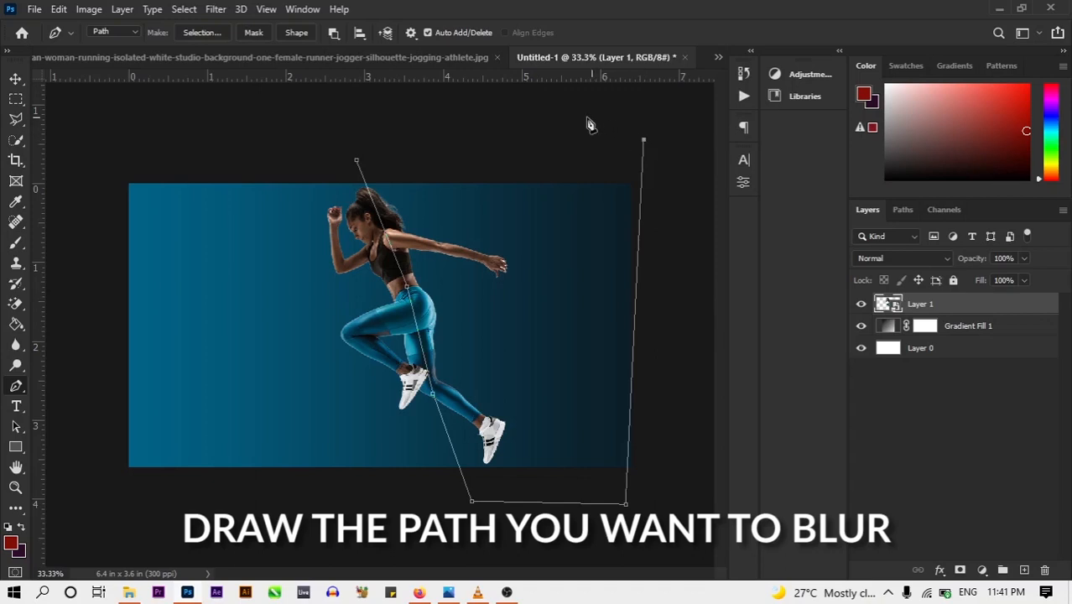
pyautogui.click(436, 96)
pyautogui.click(357, 161)
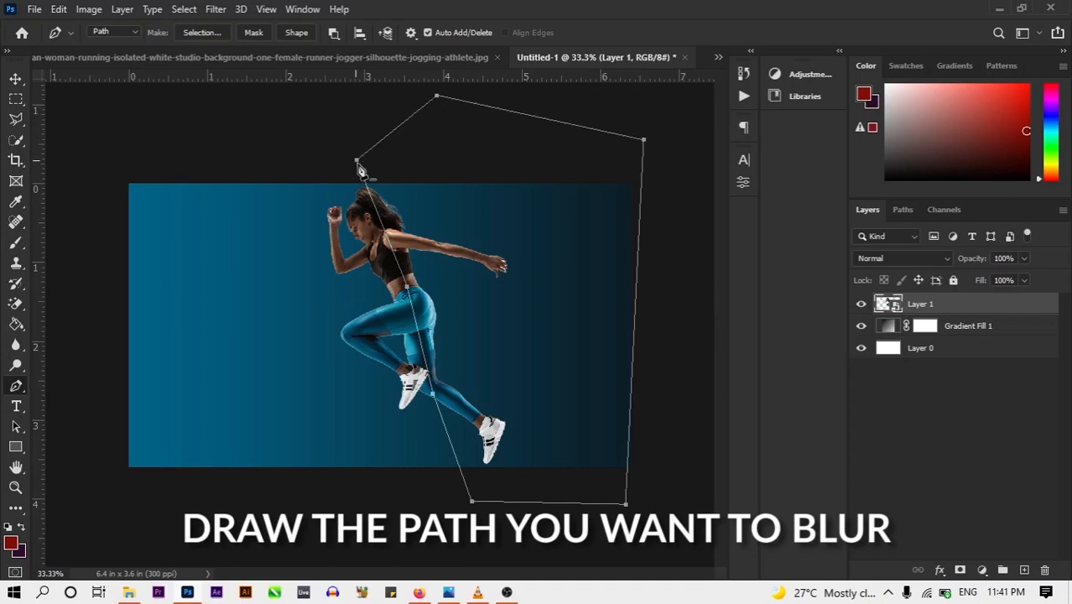
# Convert the path to a selection, invert it to cover the runner's back half, and copy that part to a new layer
pyautogui.click(193, 33)
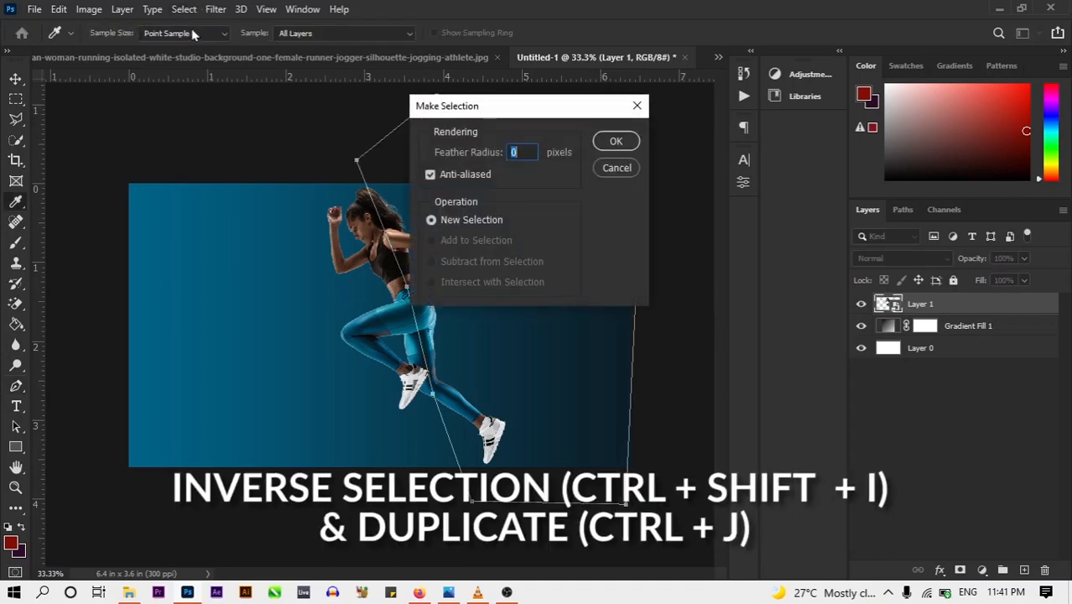
pyautogui.click(612, 143)
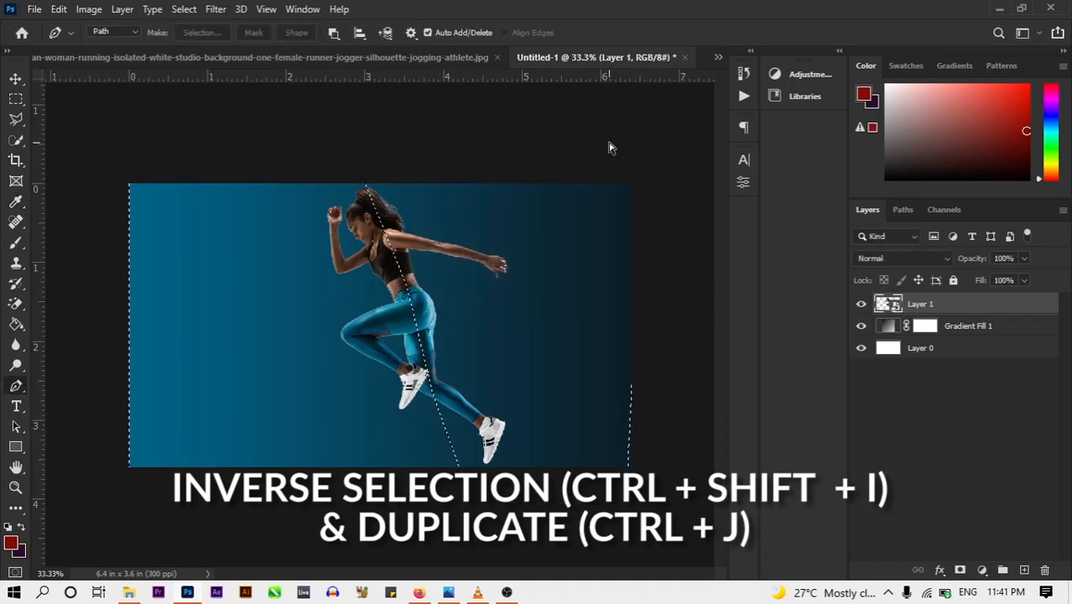
pyautogui.hotkey('ctrl', 'shift', 'i')
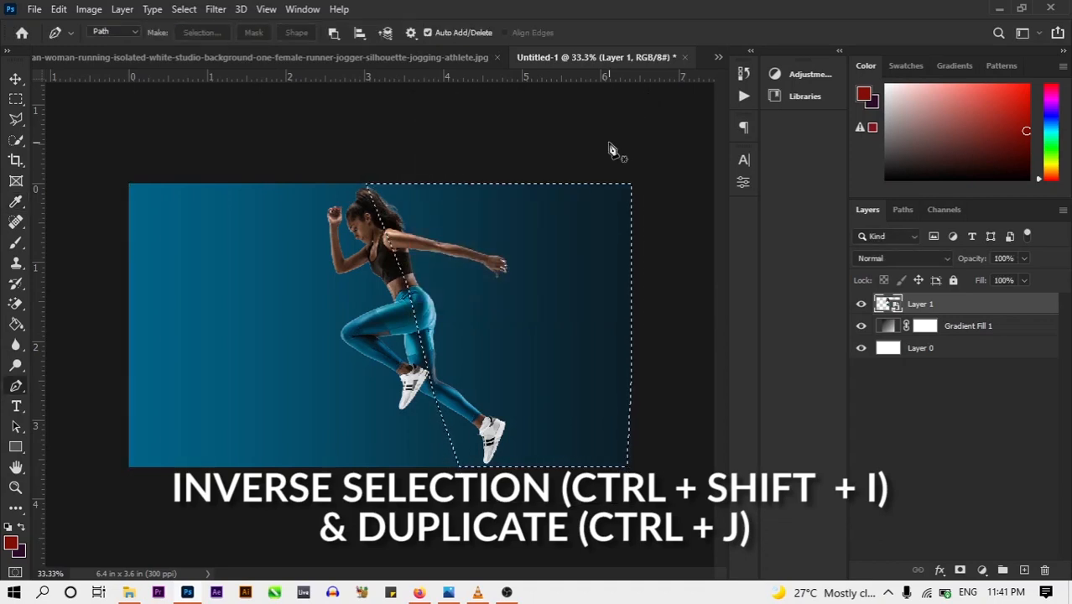
pyautogui.hotkey('ctrl', 'j')
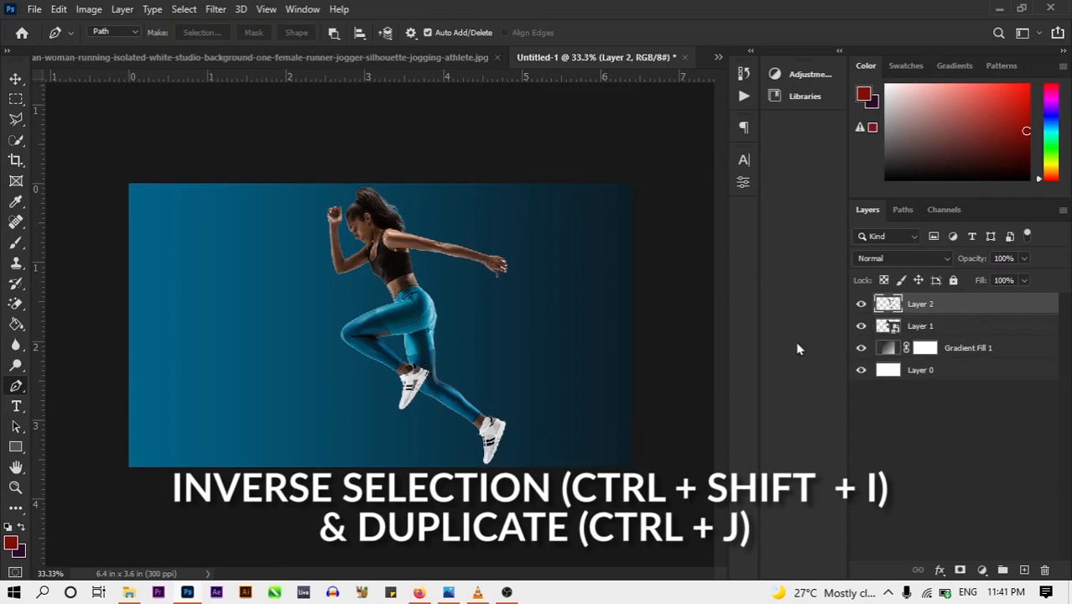
# Compare the copied back half with the full runner by toggling the visibility of Layer 2 and Layer 1
pyautogui.click(859, 305)
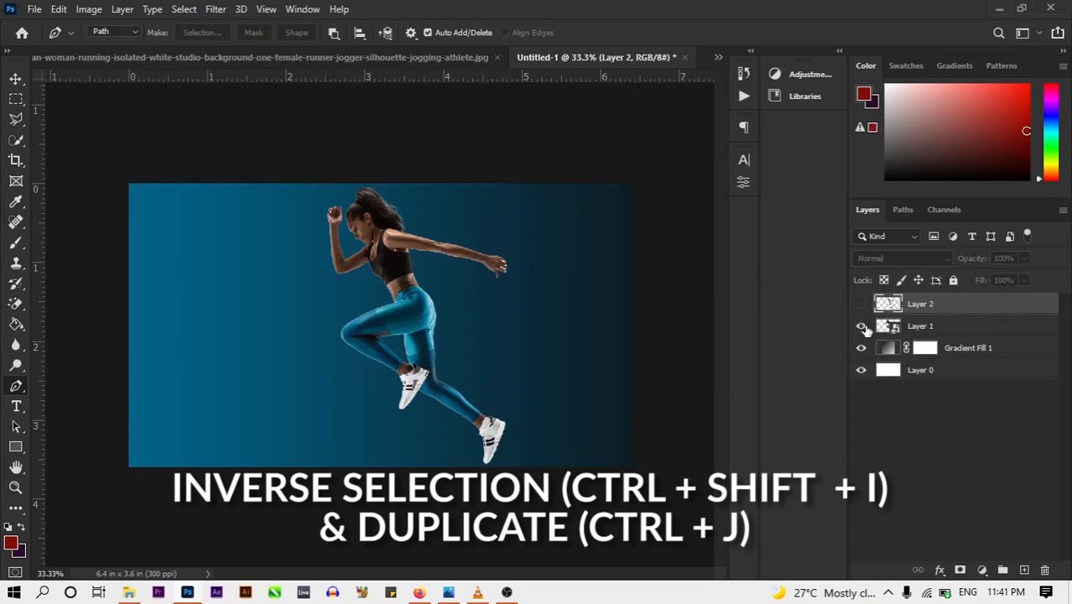
pyautogui.click(861, 326)
pyautogui.click(860, 304)
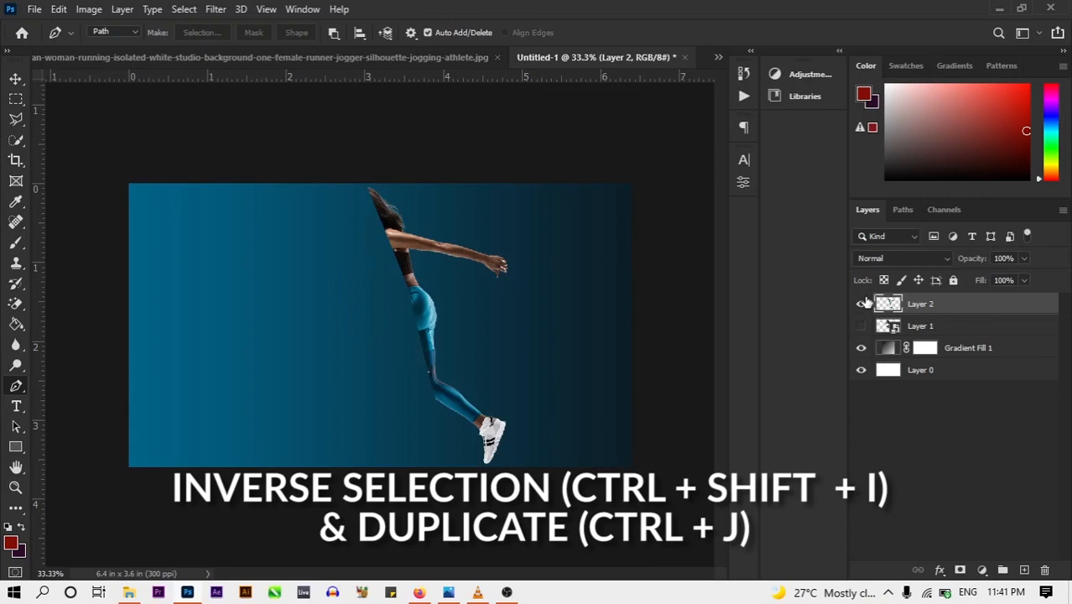
pyautogui.click(862, 325)
pyautogui.click(862, 325)
pyautogui.click(862, 325)
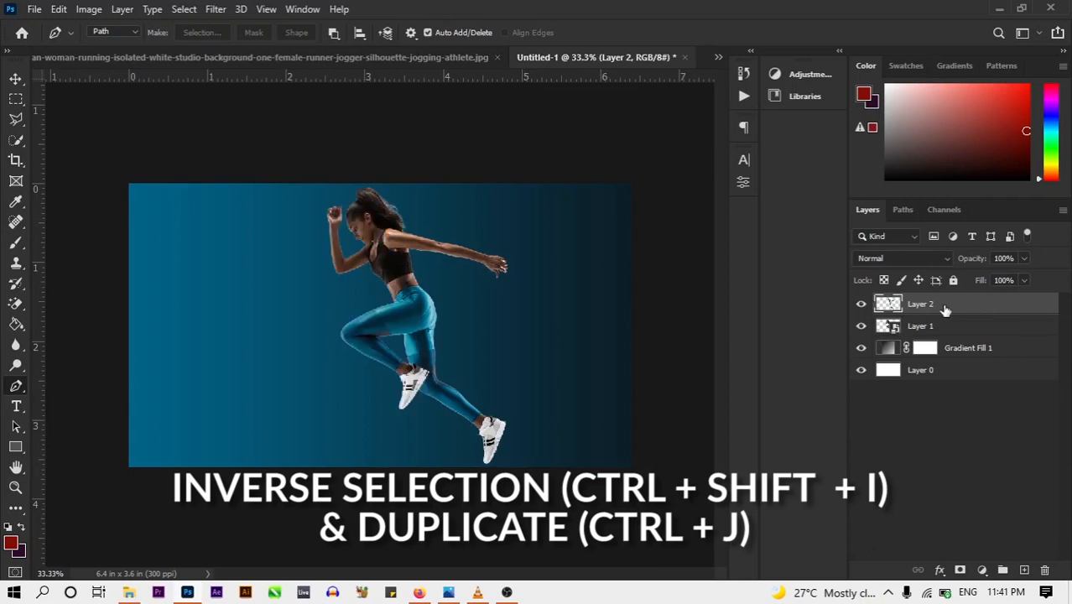
# Apply a Motion Blur with an angle of 0° and a distance of 239 pixels to the back-half layer
pyautogui.click(215, 9)
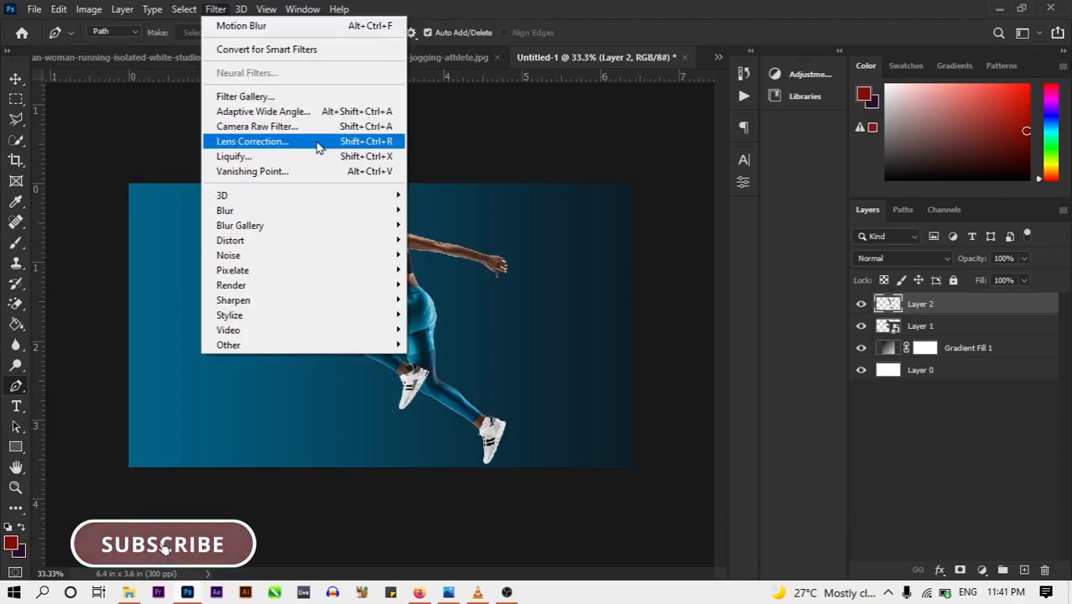
pyautogui.moveTo(369, 211)
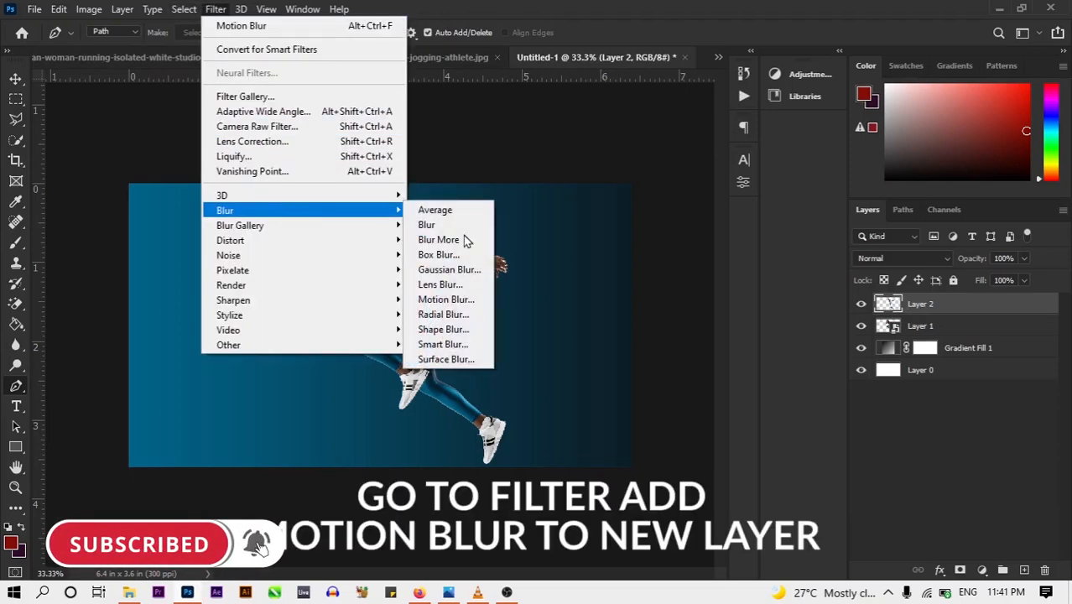
pyautogui.click(454, 299)
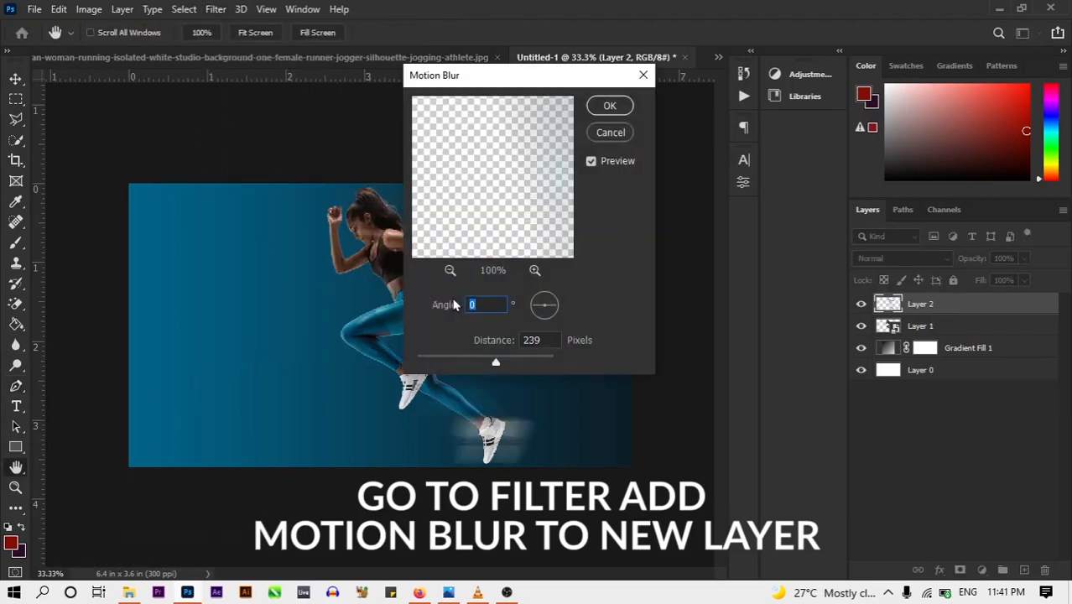
pyautogui.moveTo(551, 79); pyautogui.dragTo(667, 98)
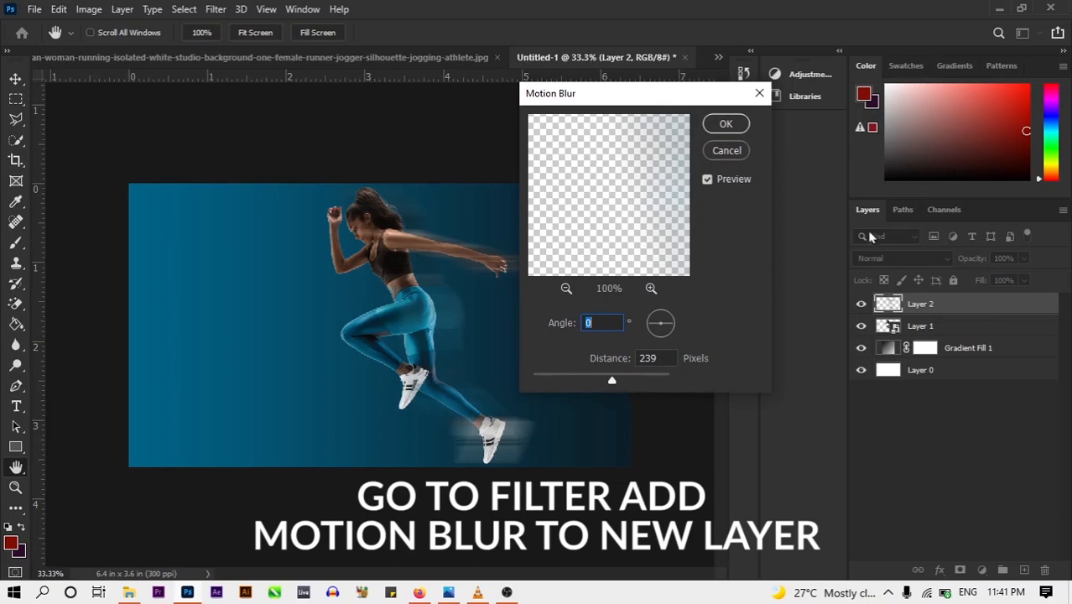
pyautogui.click(744, 123)
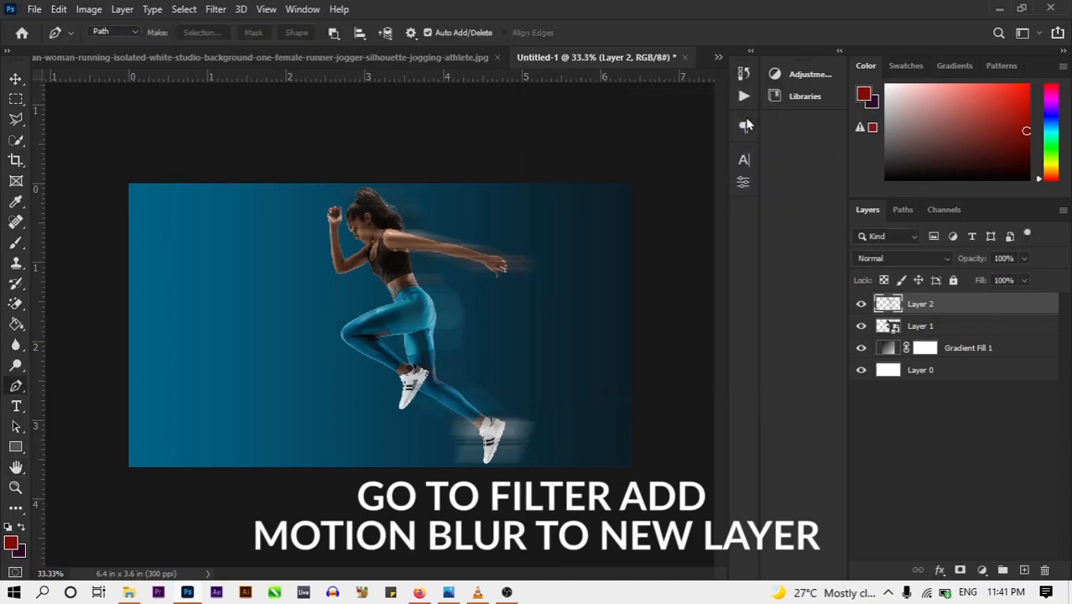
# Examine the blurred back half on its own by briefly hiding the full runner layer
pyautogui.click(947, 327)
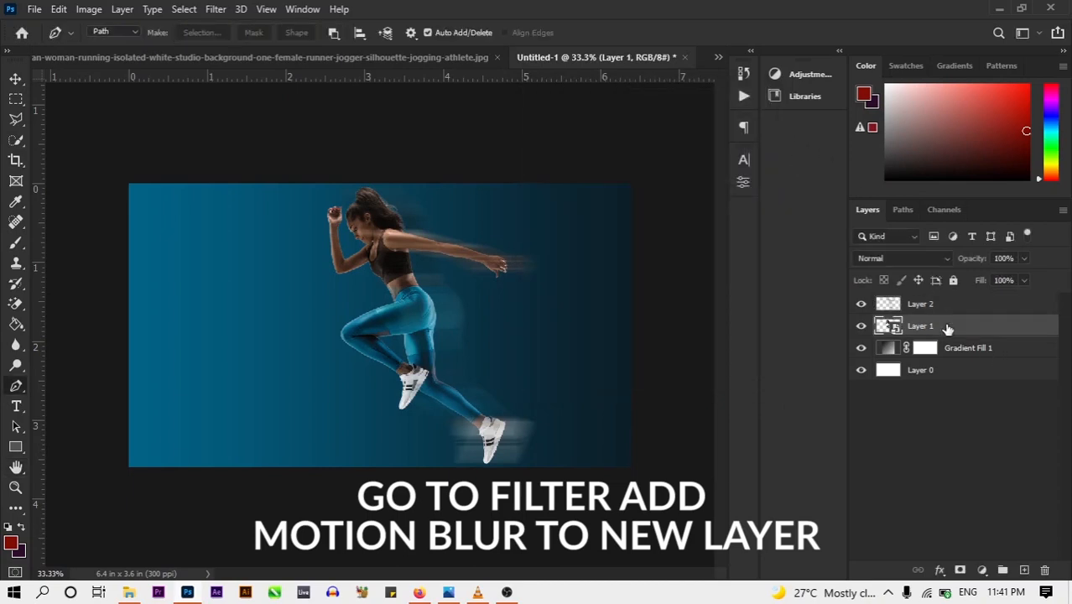
pyautogui.click(924, 309)
pyautogui.click(862, 326)
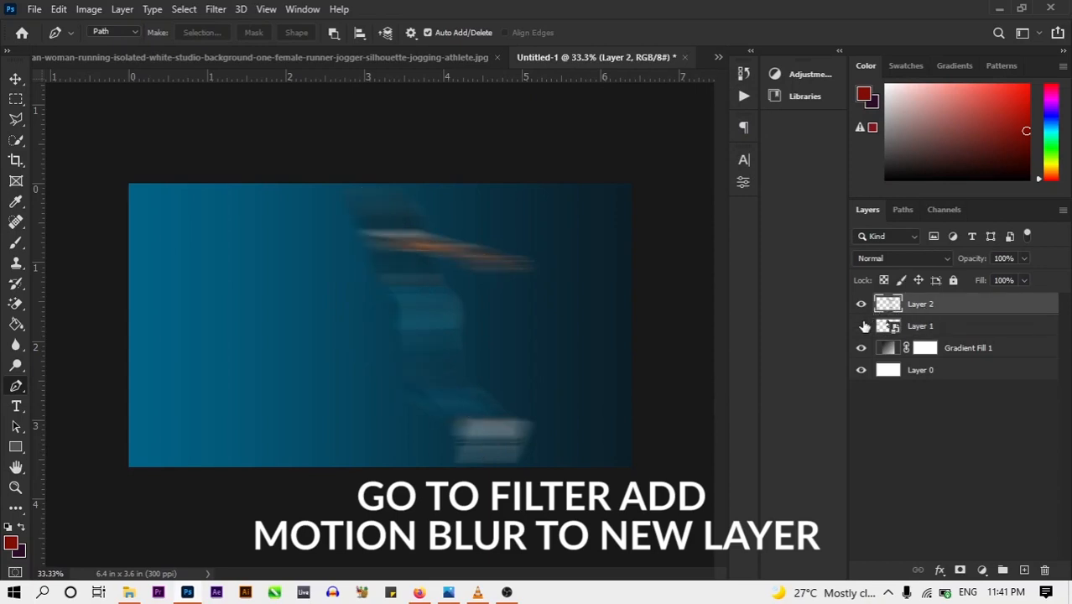
pyautogui.click(862, 326)
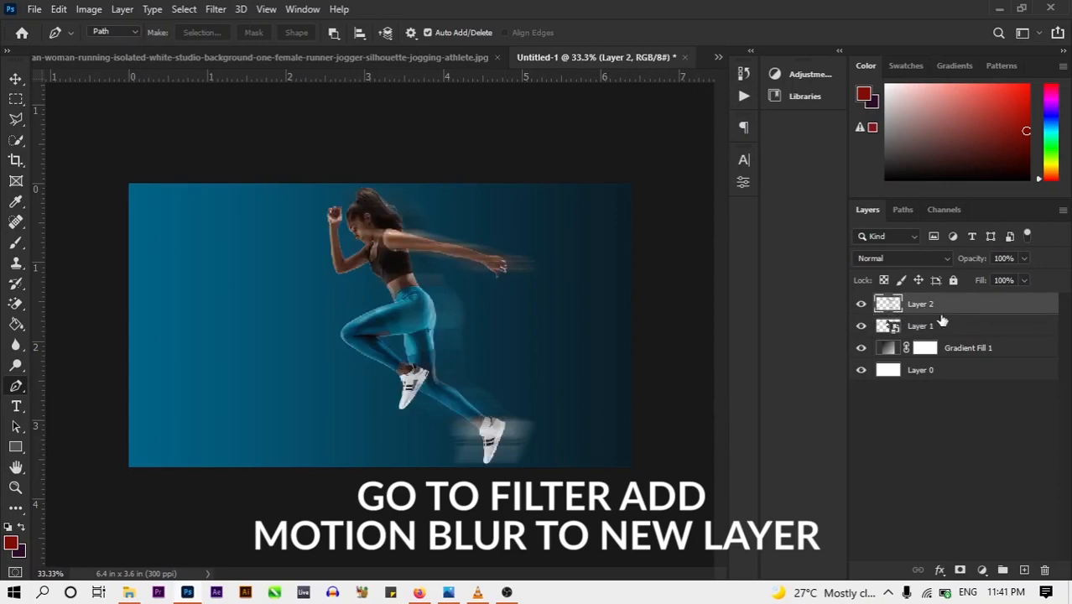
# Group the full runner layer and the blurred back-half layer together
pyautogui.press('v')
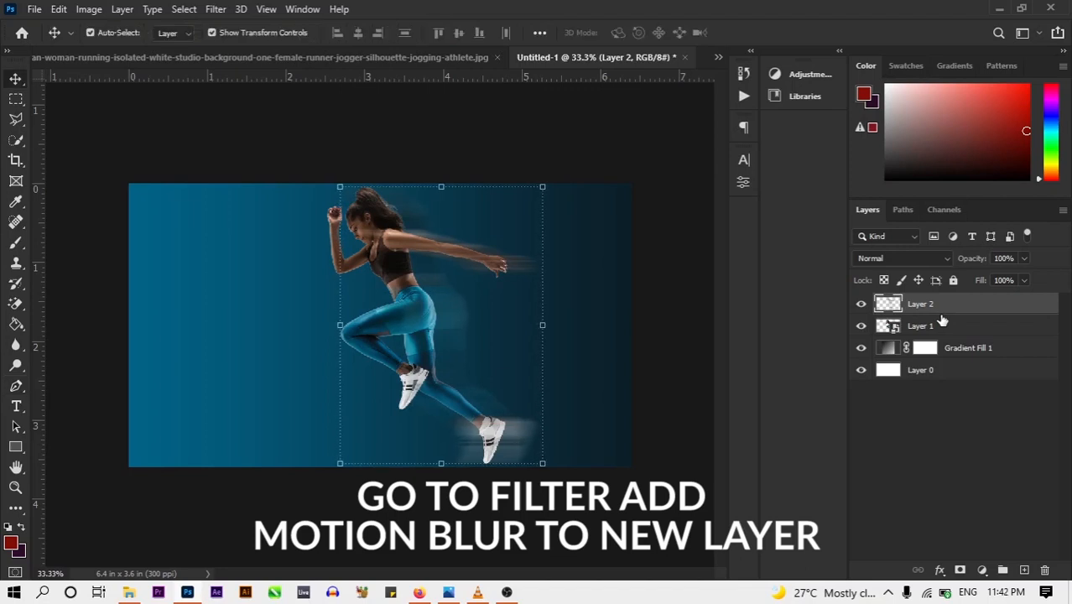
pyautogui.click(946, 325)
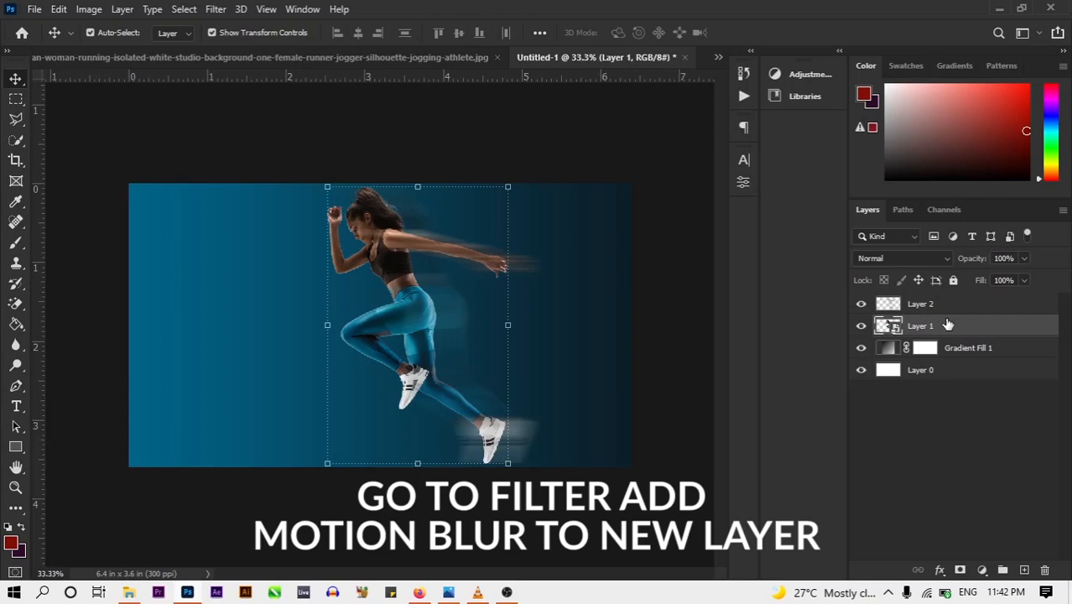
pyautogui.keyDown('ctrl'); pyautogui.click(941, 314); pyautogui.keyUp('ctrl')
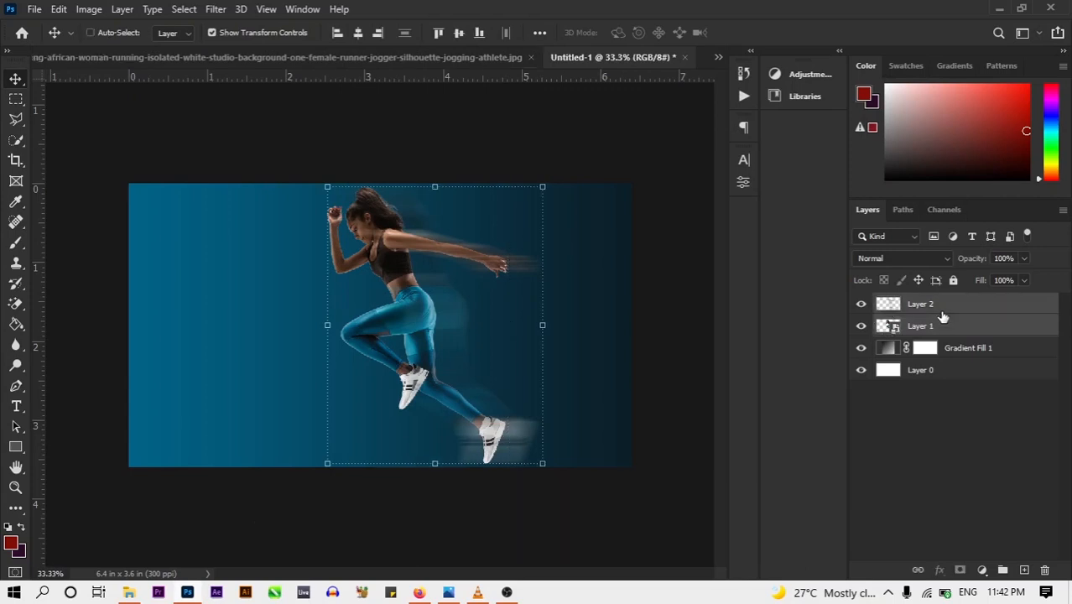
pyautogui.hotkey('ctrl', 'g')
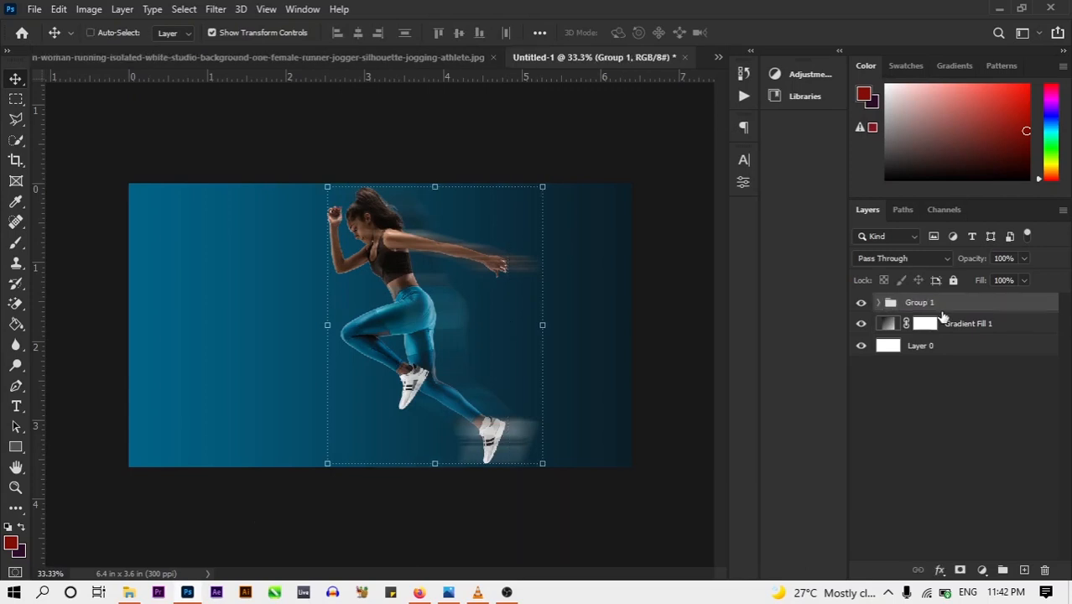
# Scale the runner group proportionally to about 90% and place it vertically centred, slightly right of the canvas centre
pyautogui.hotkey('ctrl', '0')
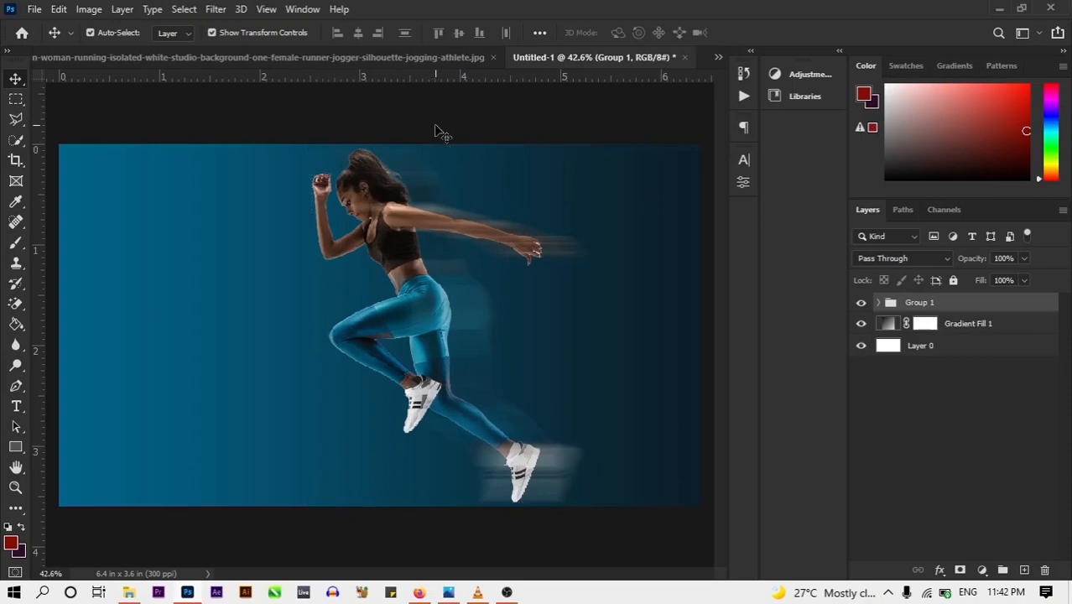
pyautogui.keyDown('ctrl'); pyautogui.click(435, 133); pyautogui.keyUp('ctrl')
pyautogui.click(913, 305)
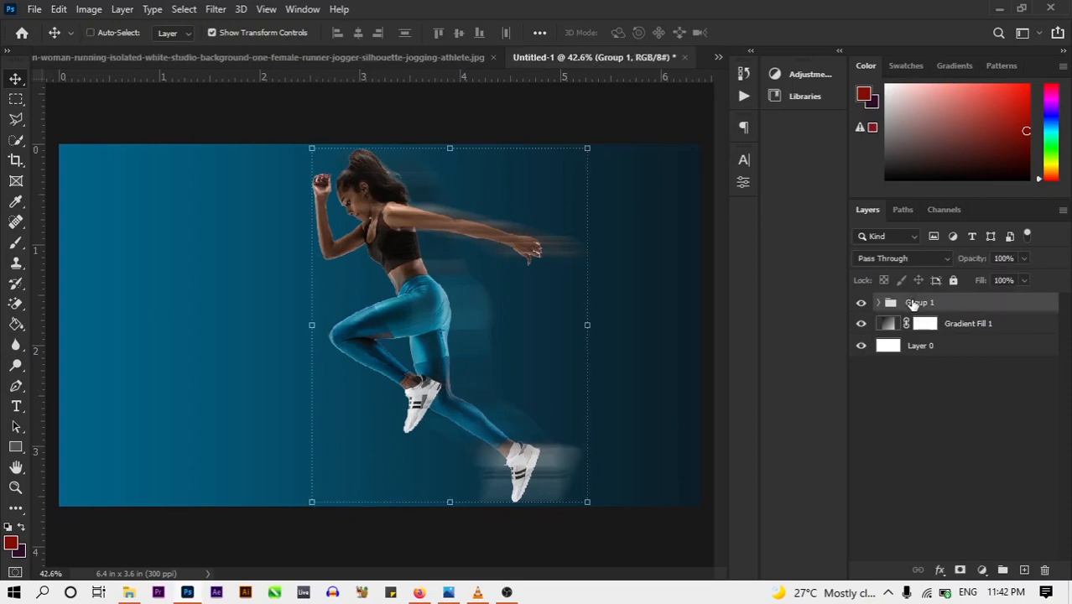
pyautogui.hotkey('ctrl', 't')
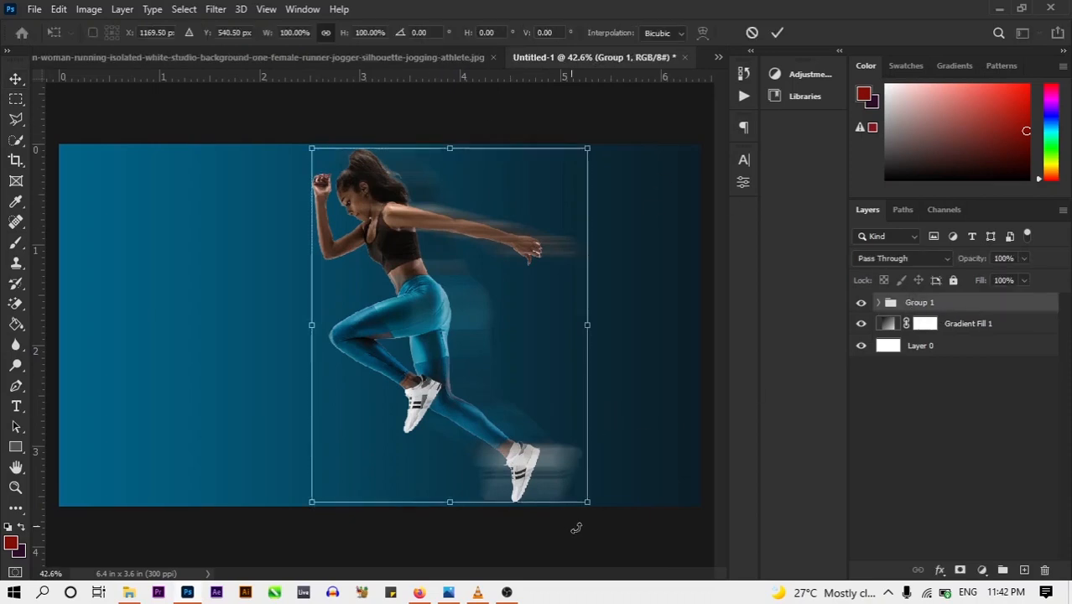
pyautogui.moveTo(587, 501); pyautogui.dragTo(555, 471)
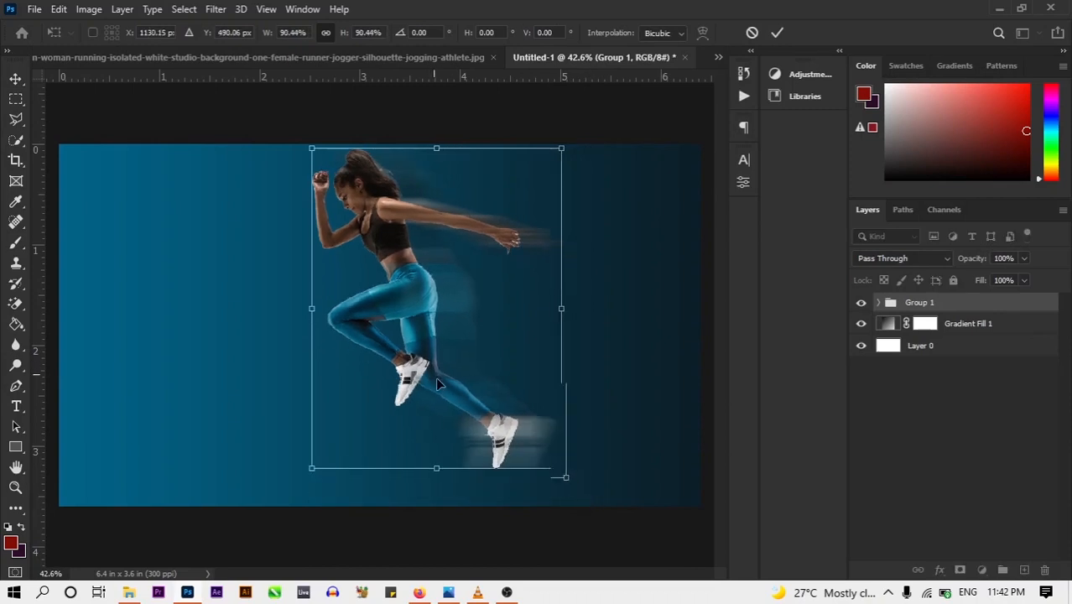
pyautogui.moveTo(430, 373); pyautogui.dragTo(446, 390)
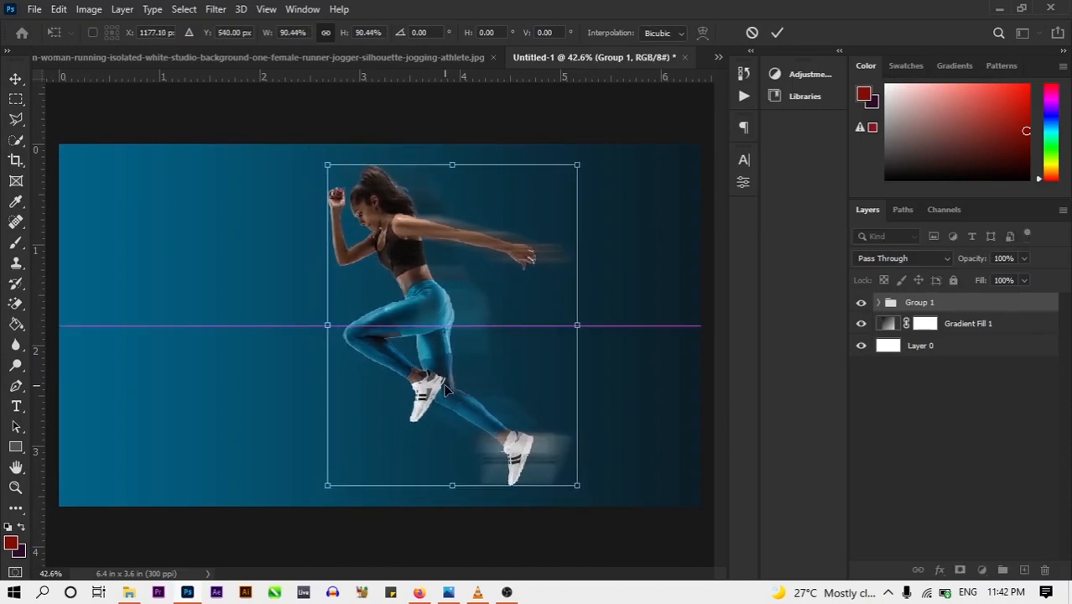
pyautogui.click(776, 33)
pyautogui.click(592, 108)
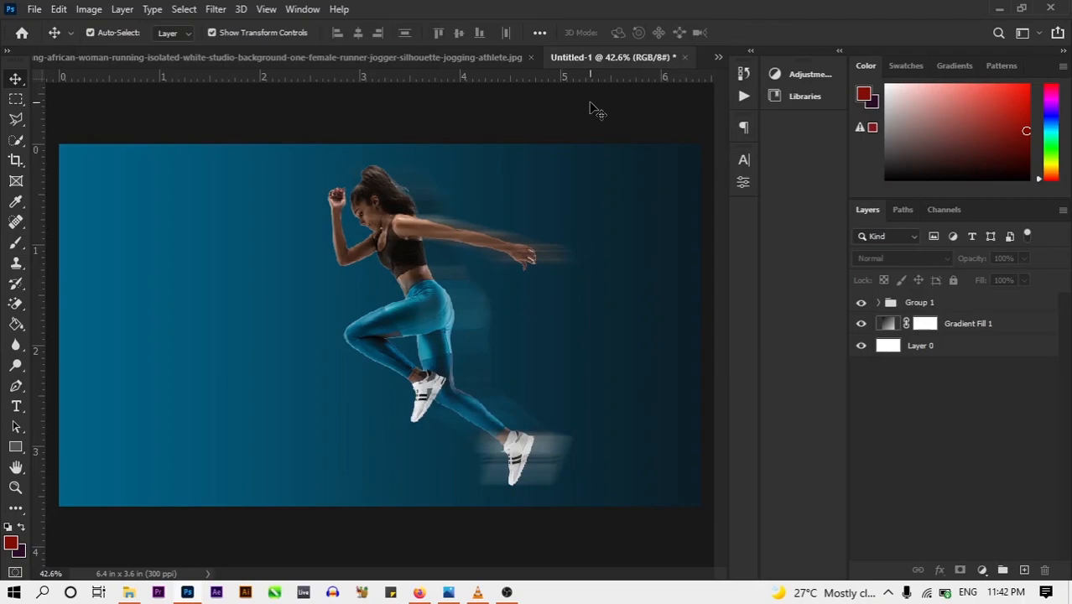